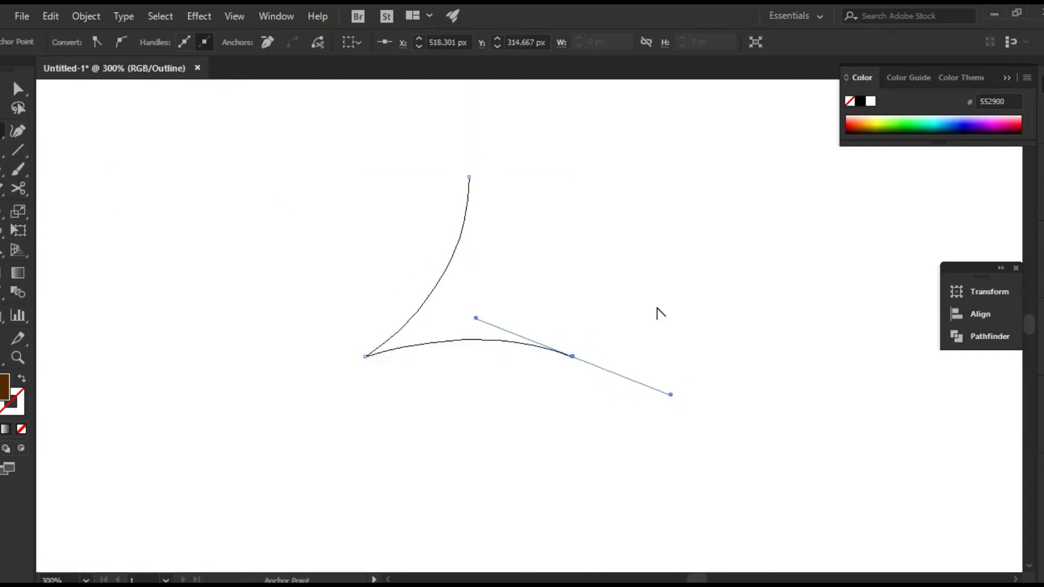
Step: Reflect a copy of the open curved path across its vertical axis to complete the three-pointed tree tier
key(v)
click(604, 260)
key(ctrl+a)
drag(2, 211, 36, 231)
double_click(2, 212)
click(443, 402)
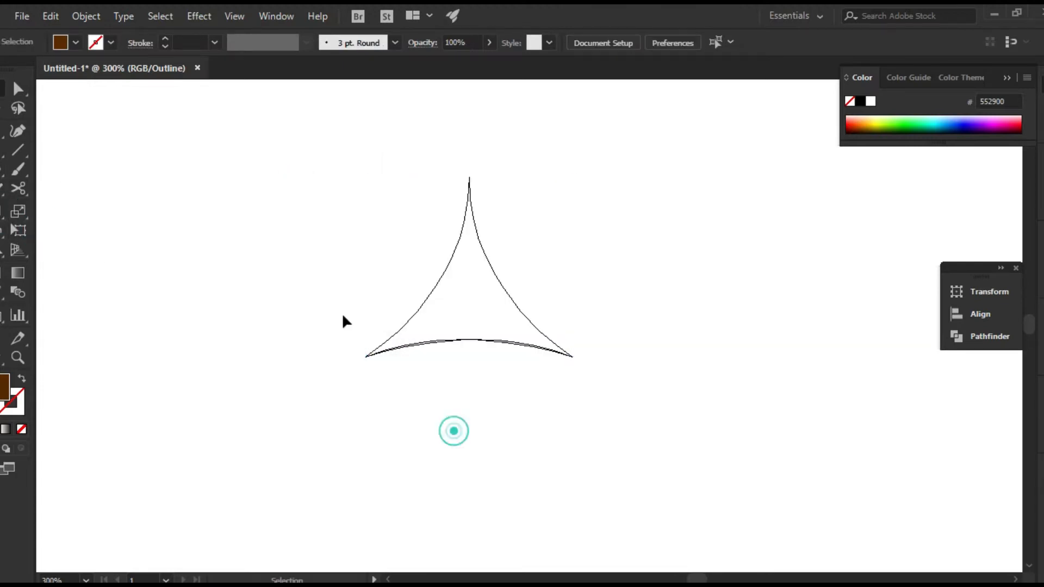
Step: Try to unite the two mirrored halves with Pathfinder
drag(293, 217, 723, 421)
click(990, 338)
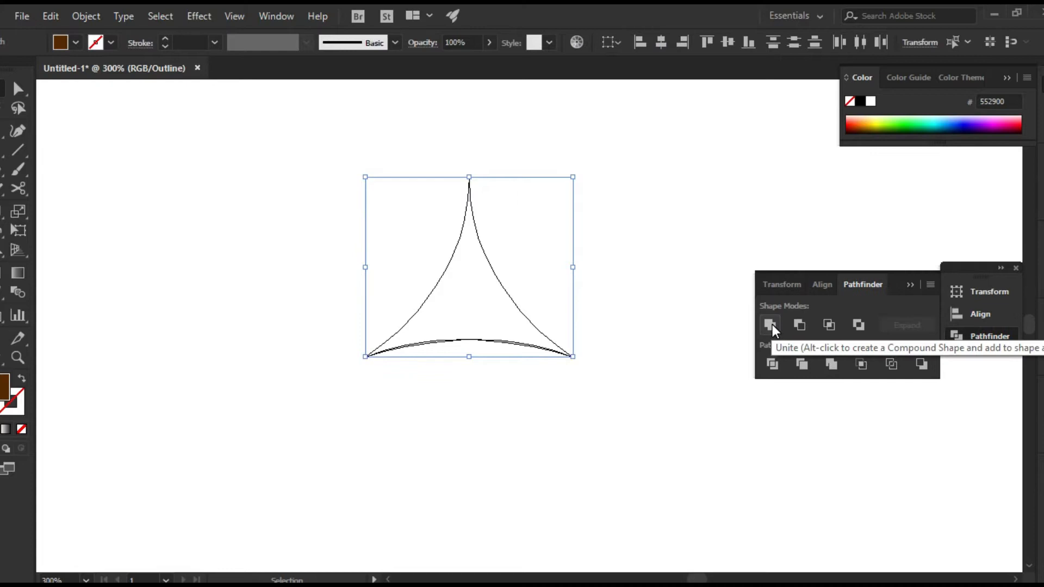
click(770, 325)
key(ctrl+z)
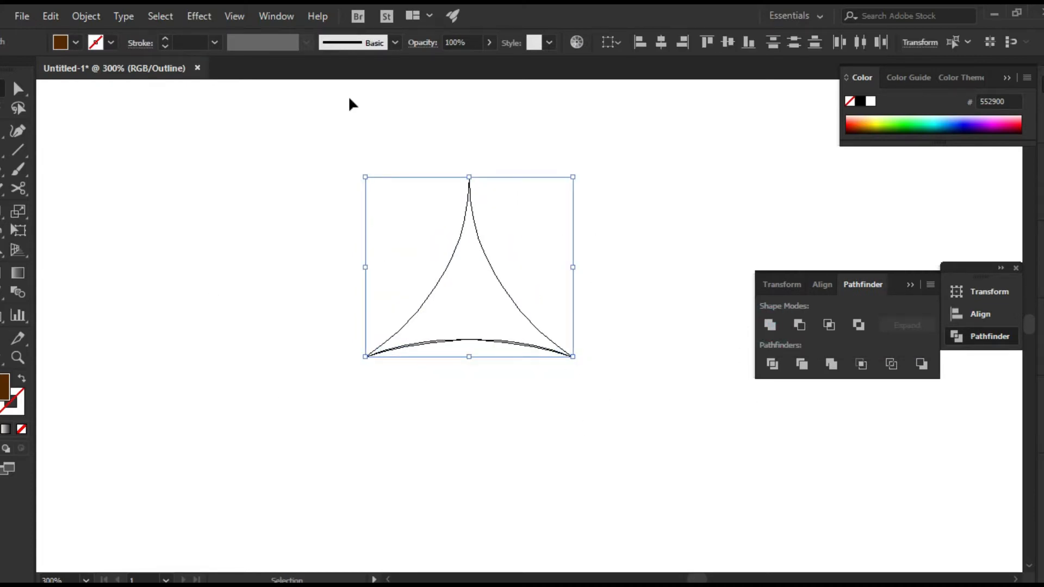
Step: Switch the canvas from outline to preview display and remove the excess fill outside both curved sides with Shape Builder
click(197, 16)
mouse_move(236, 12)
click(311, 26)
click(325, 195)
key(ctrl+a)
click(1, 256)
alt+click(513, 272)
alt+click(440, 270)
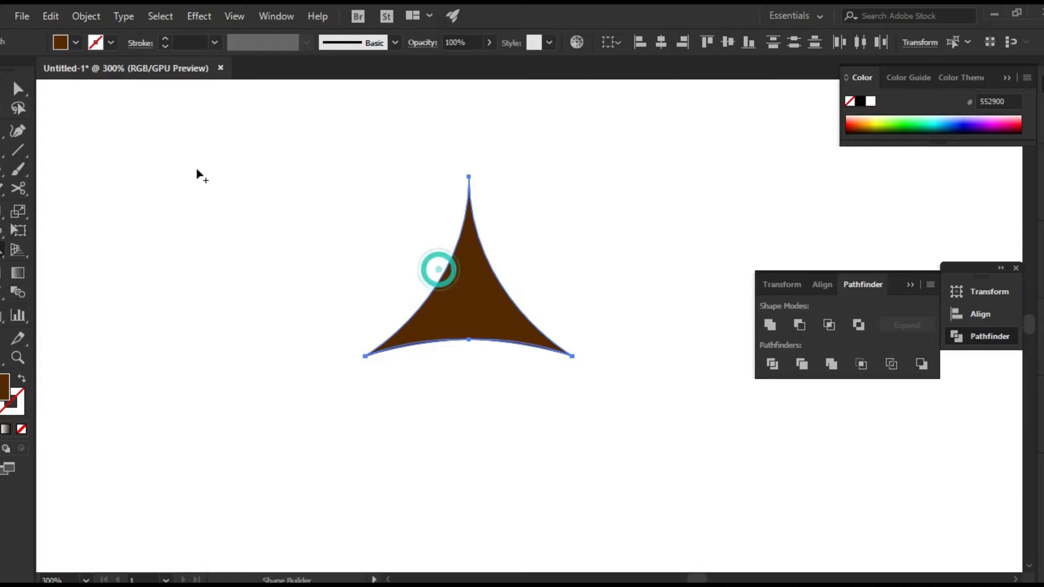
Step: Unite the remaining pieces into a single tree tier shape and check its contour in outline view
click(1, 89)
click(264, 222)
key(space)
drag(643, 219, 624, 184)
drag(252, 200, 743, 322)
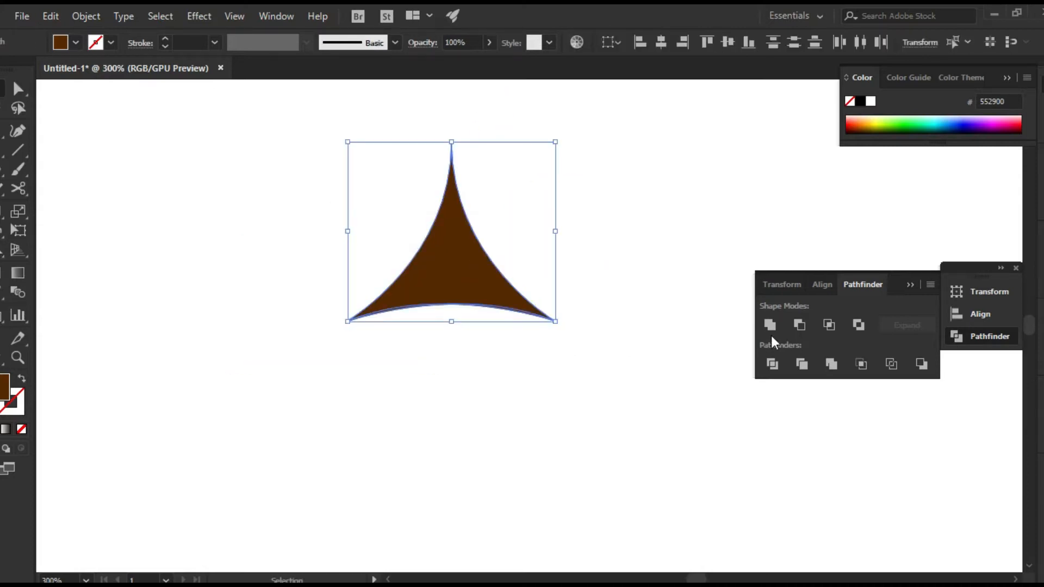
key(ctrl+y)
drag(597, 257, 295, 167)
key(ctrl+y)
Step: Duplicate the tier straight down at even, overlapping intervals to build a five-tier pine tree
drag(449, 258, 454, 341)
click(534, 361)
click(479, 351)
key(ctrl+d)
key(ctrl+d)
key(ctrl+d)
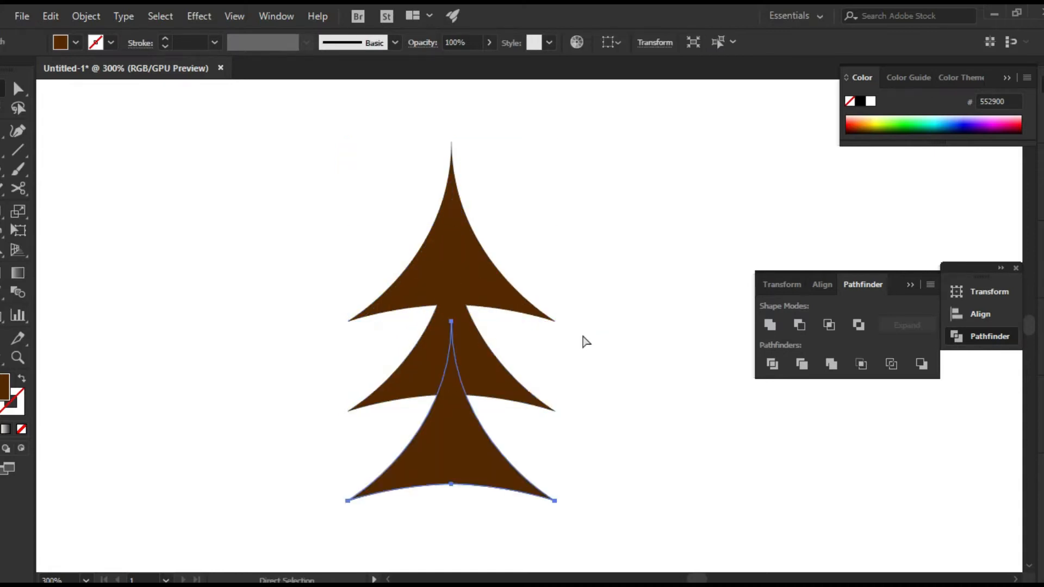
scroll(582, 356, down, 1)
drag(582, 356, 539, 317)
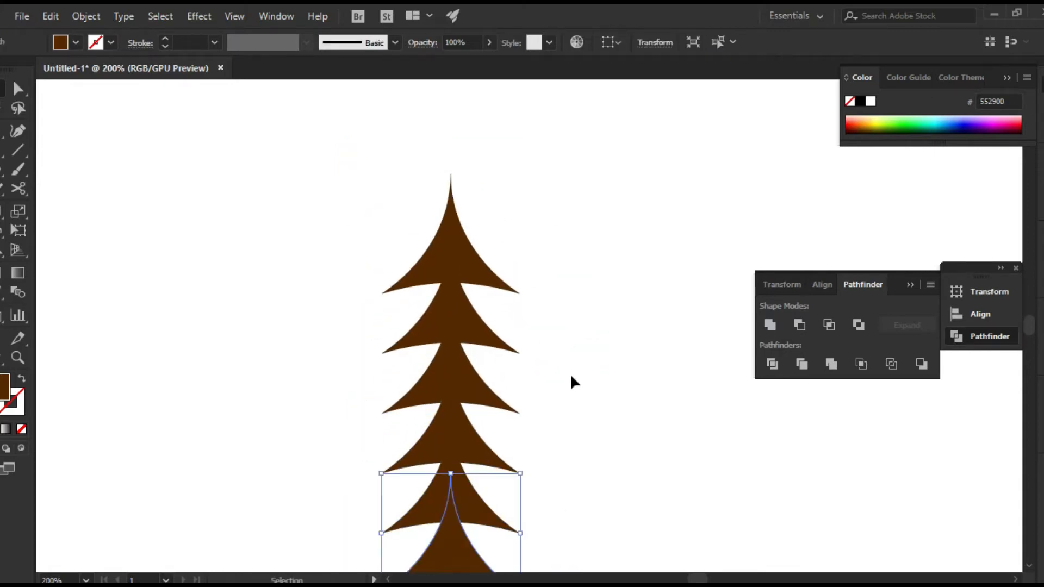
scroll(569, 373, down, 2)
scroll(499, 356, up, 1)
Step: Place a copy of the whole five-tier tree beside the original, offset slightly lower
click(344, 228)
drag(281, 157, 577, 472)
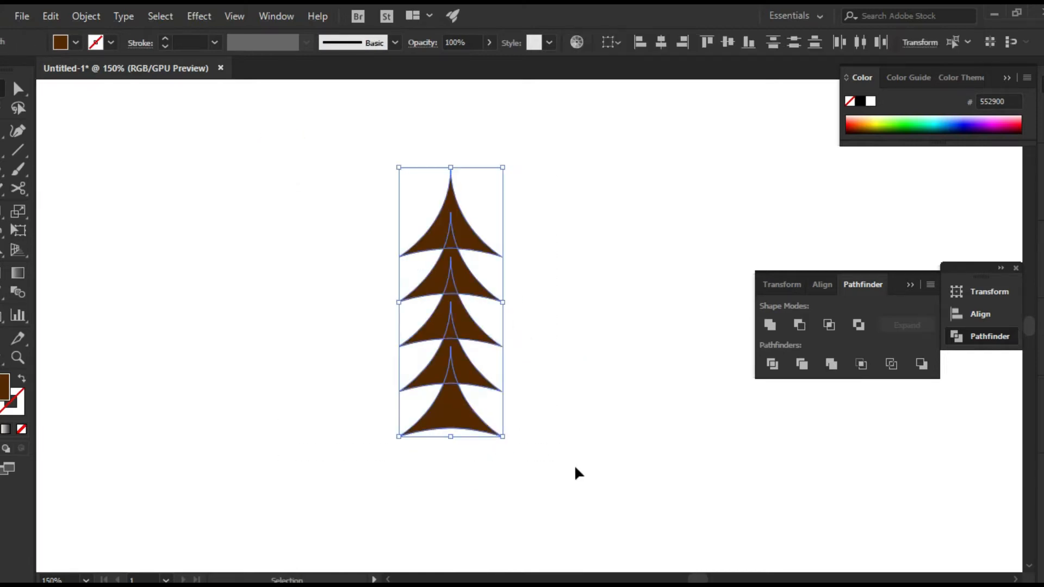
drag(456, 421, 531, 459)
click(623, 397)
drag(666, 426, 562, 429)
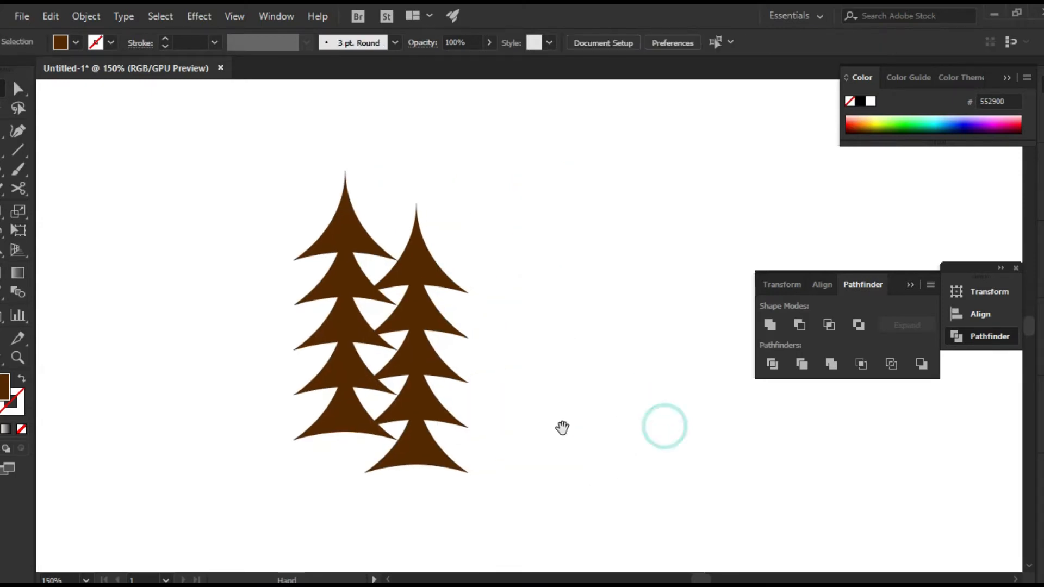
drag(437, 427, 425, 462)
drag(563, 359, 409, 369)
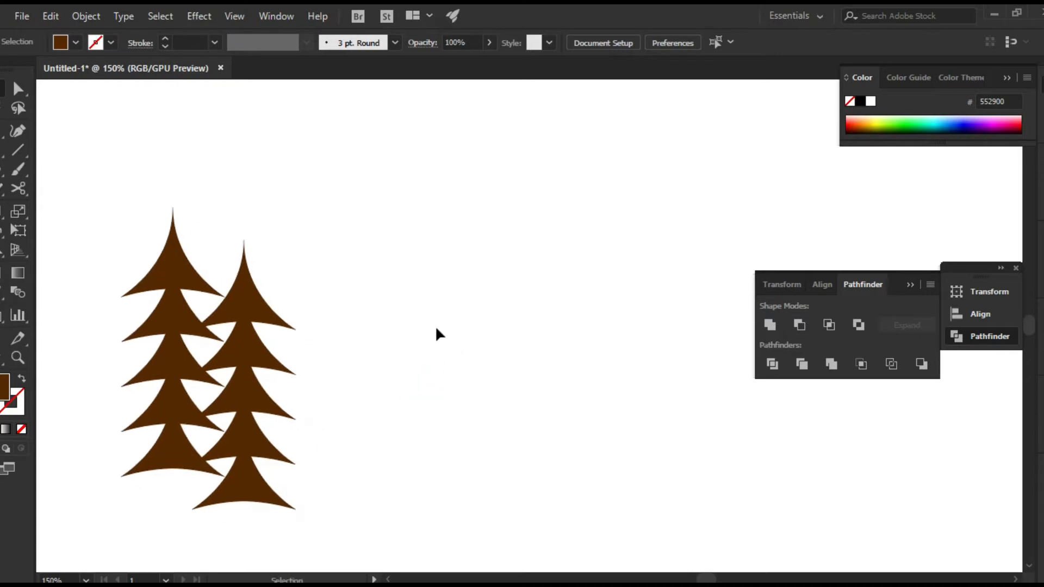
Step: Group the tiers of each pine tree so that each tree is a separate group
click(275, 493)
drag(240, 222, 315, 521)
right_click(249, 272)
click(321, 371)
drag(130, 192, 185, 490)
right_click(154, 272)
click(200, 370)
Step: Resize and arrange the two grouped trees so a shorter one stands outside a taller one
drag(270, 350, 308, 259)
drag(281, 419, 290, 467)
key(shift+Up)
click(425, 407)
drag(426, 408, 461, 444)
drag(349, 475, 357, 465)
click(443, 396)
drag(468, 403, 495, 392)
Step: Create a brown triangle with the Polygon tool, enlarge it and place it beside the trees
drag(3, 170, 70, 227)
click(582, 292)
key(Return)
key(v)
drag(582, 231, 585, 132)
drag(606, 258, 485, 371)
drag(486, 371, 394, 393)
drag(392, 383, 396, 364)
Step: Add a larger copy of the triangle as the central mountain peak, overlapping the smaller one
drag(374, 246, 374, 165)
drag(387, 312, 404, 282)
drag(380, 318, 397, 461)
drag(564, 261, 643, 194)
drag(606, 366, 620, 258)
drag(466, 425, 466, 459)
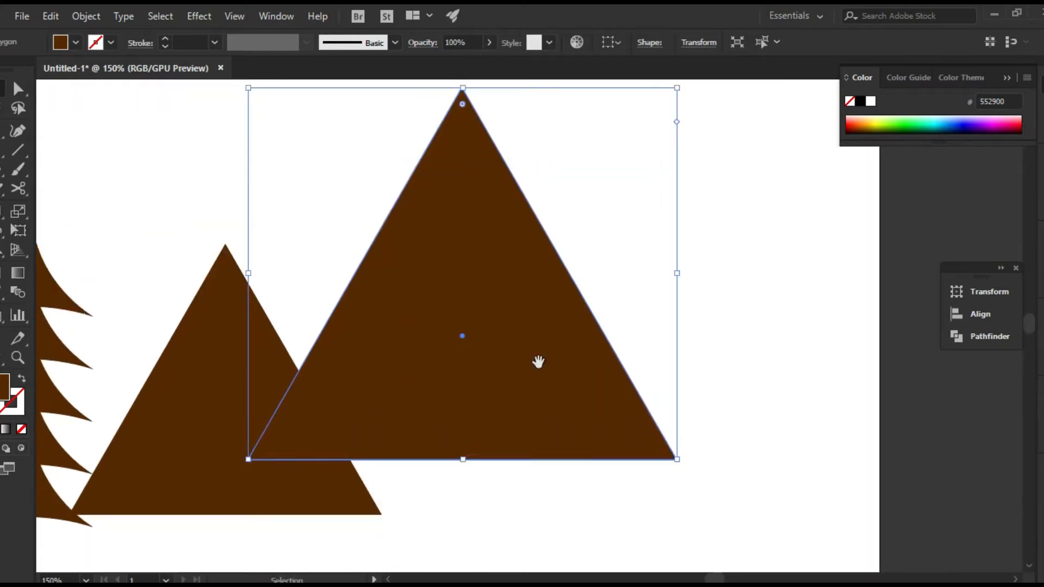
drag(538, 361, 434, 415)
drag(283, 426, 320, 341)
Step: Copy the smaller triangle to the opposite side of the central peak to form the third peak
drag(136, 345, 599, 351)
click(743, 341)
key(ctrl+minus)
drag(810, 318, 764, 389)
drag(193, 286, 669, 391)
mouse_move(569, 346)
mouse_down()
mouse_move(767, 320)
mouse_move(582, 357)
mouse_up()
Step: Group the two smaller triangles and align them with the central peak by horizontal centers
click(705, 258)
click(709, 344)
shift+click(415, 361)
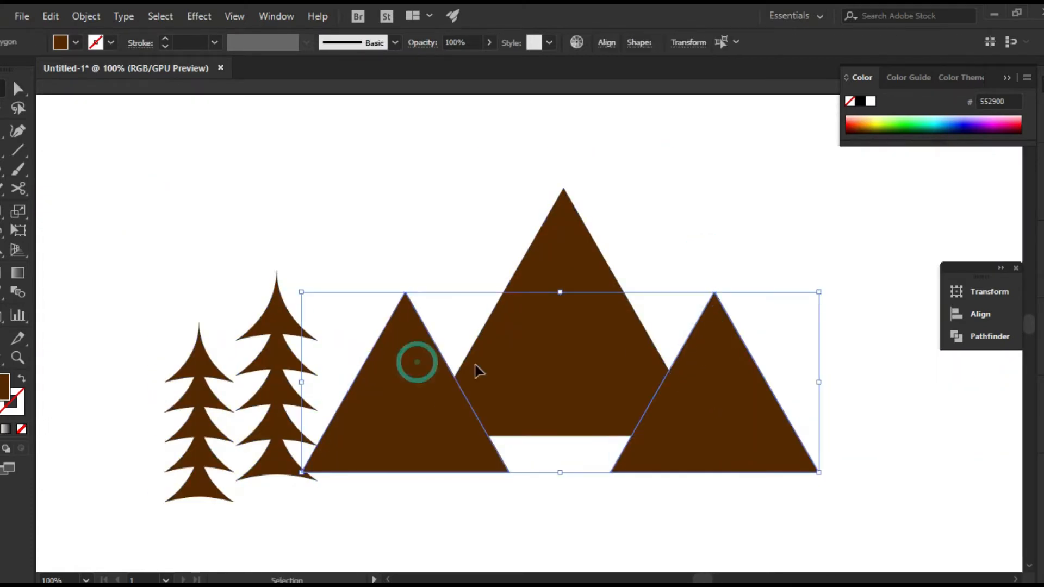
right_click(706, 348)
click(736, 149)
drag(394, 193, 723, 354)
click(981, 314)
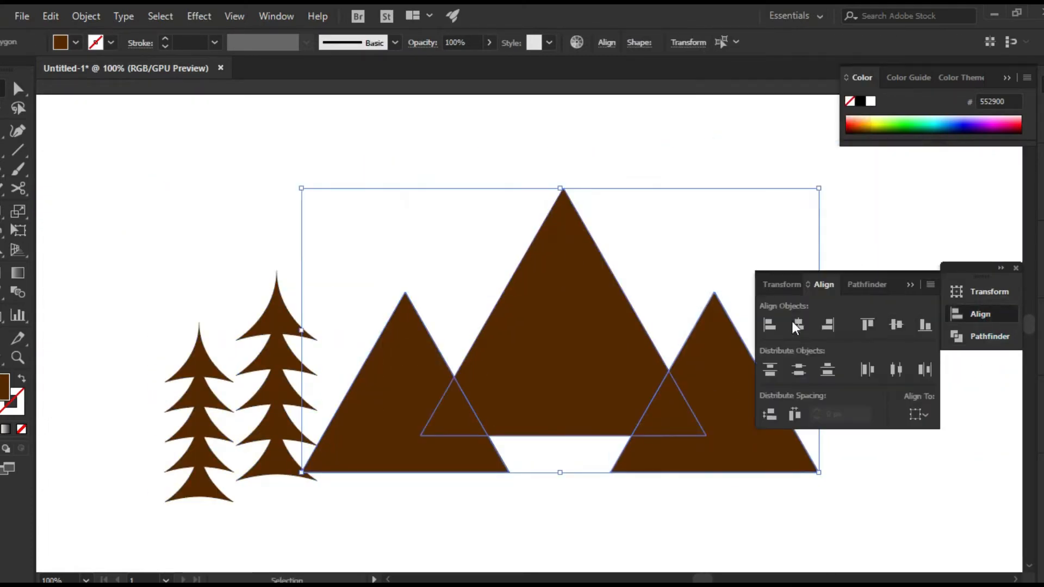
click(796, 323)
click(704, 238)
click(981, 314)
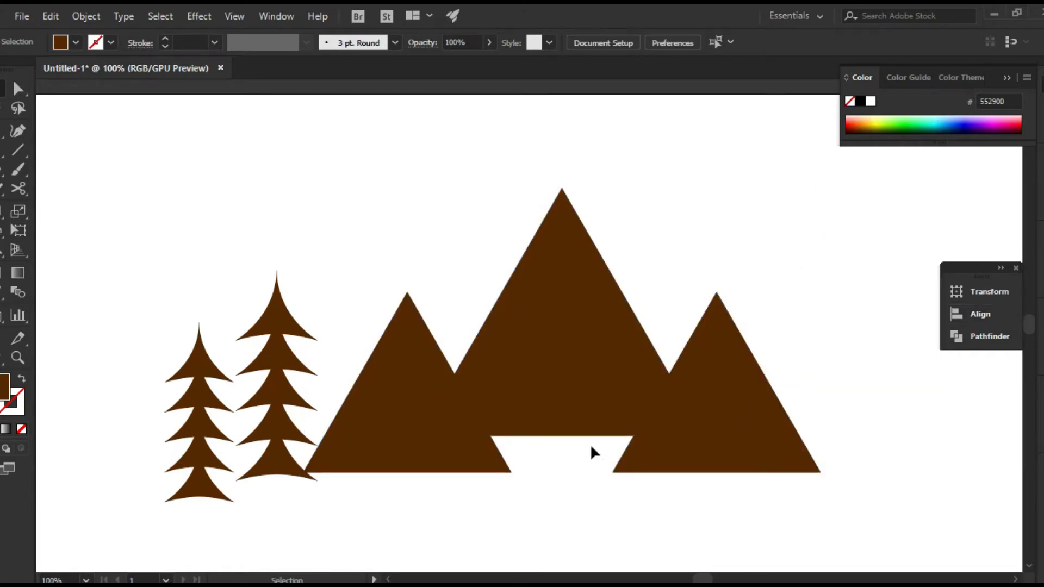
Step: Cover the gap beneath the central peak with a brown rectangle and unite it with the three triangles
drag(524, 444, 675, 472)
key(v)
click(664, 275)
drag(419, 212, 732, 424)
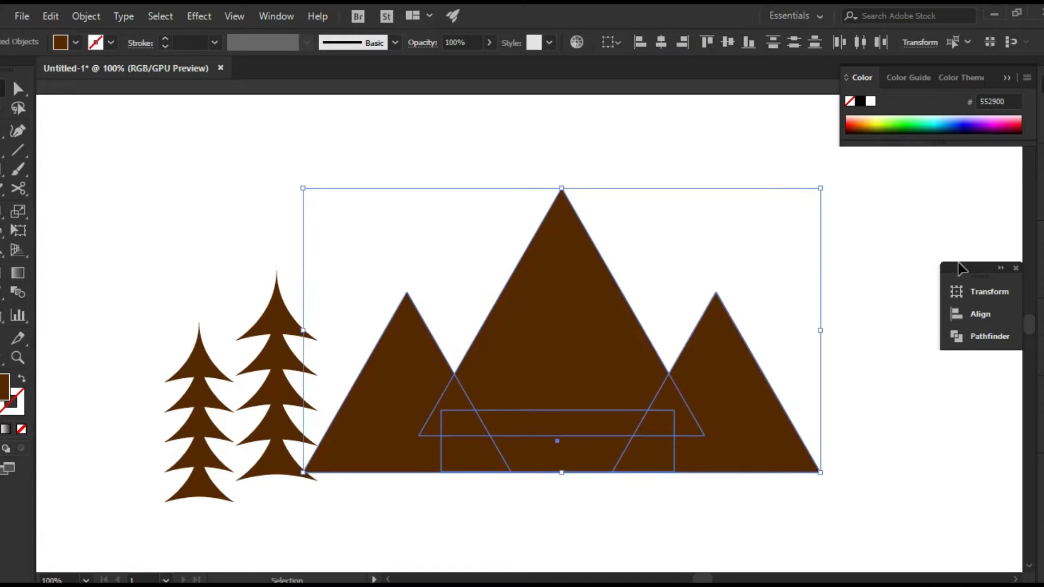
click(982, 337)
click(770, 325)
click(671, 217)
drag(693, 245, 643, 267)
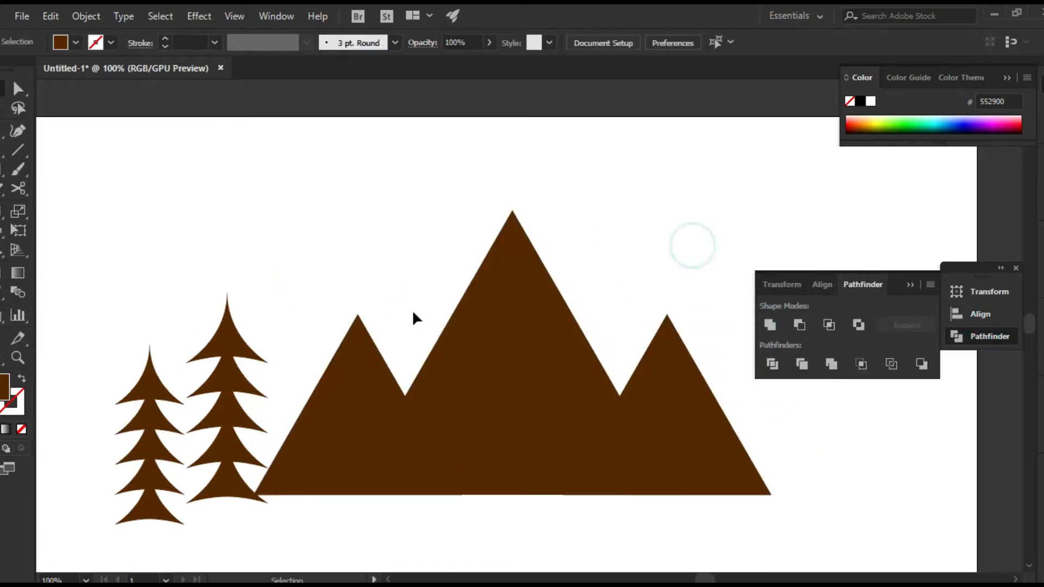
Step: Reflect a copy of both pine trees and move it to the opposite side of the mountains
drag(363, 380, 329, 329)
drag(89, 253, 210, 363)
double_click(3, 209)
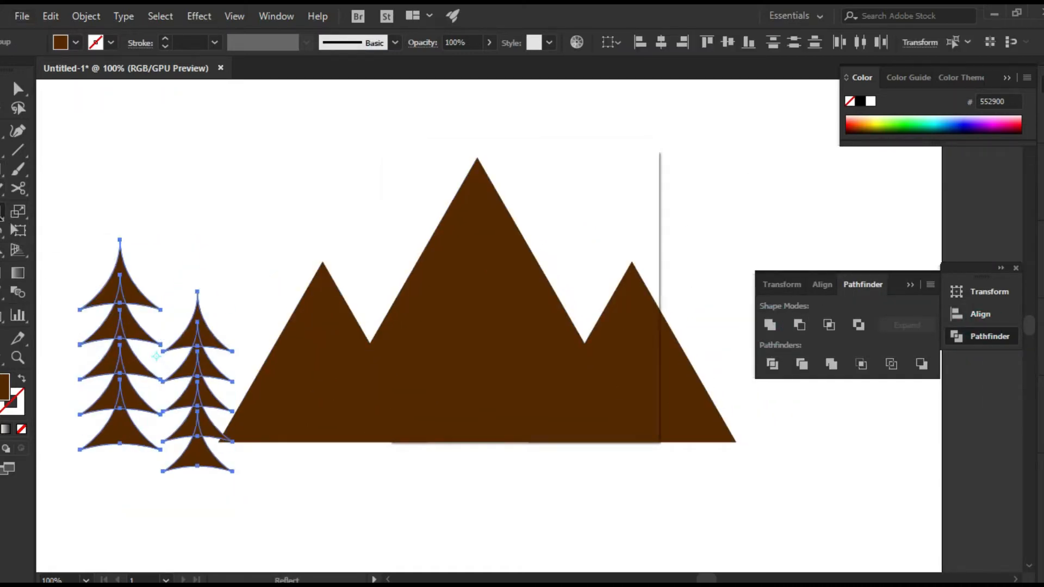
click(444, 404)
drag(206, 422, 867, 455)
click(673, 468)
drag(680, 518, 558, 498)
click(910, 285)
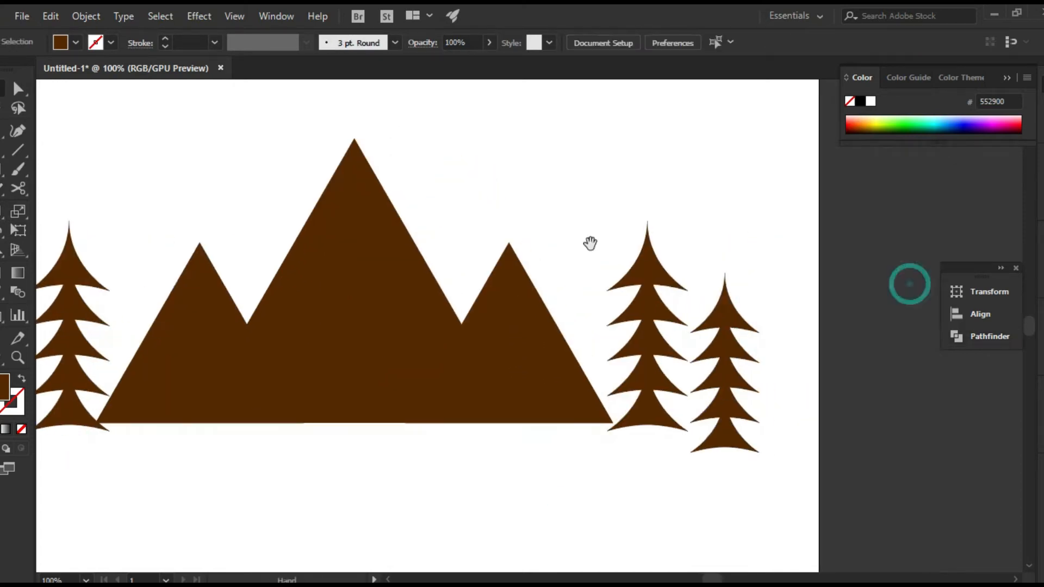
Step: Draw a jagged open snow outline inside the left mountain peak with the Pen tool
drag(589, 245, 768, 297)
scroll(462, 354, up, 2)
drag(821, 343, 673, 328)
key(p)
drag(381, 421, 621, 333)
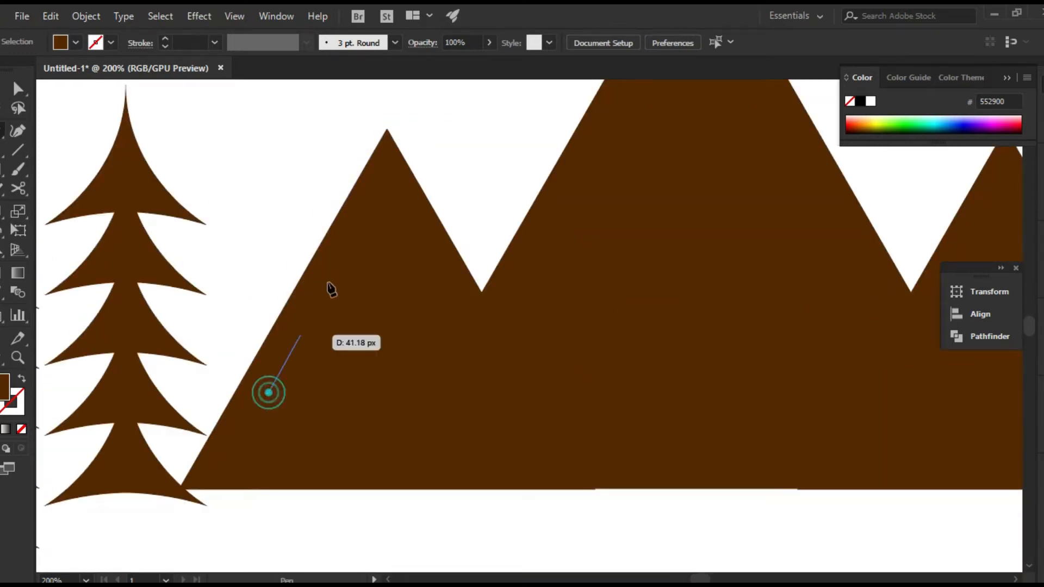
click(367, 210)
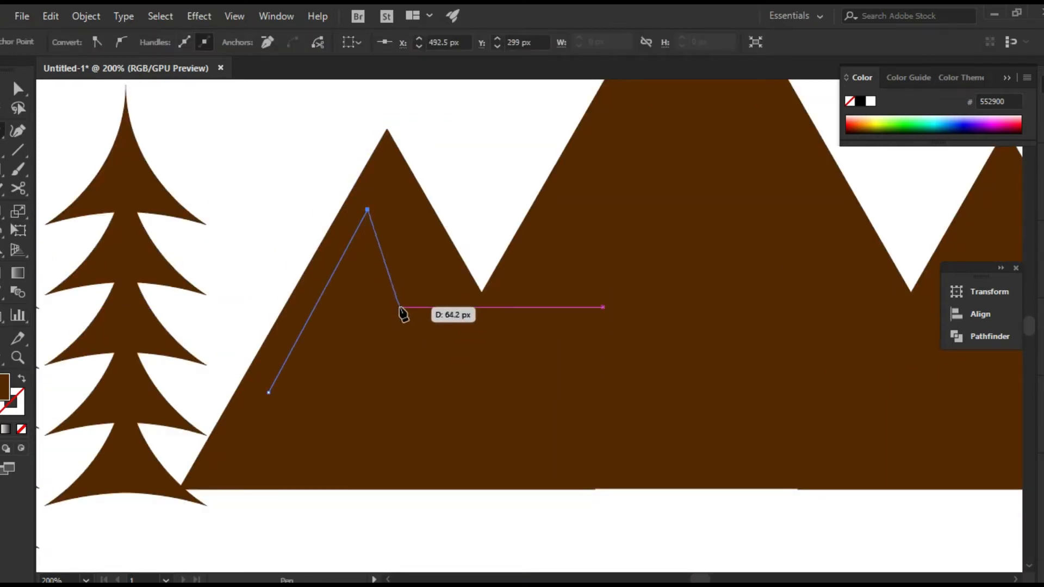
click(489, 369)
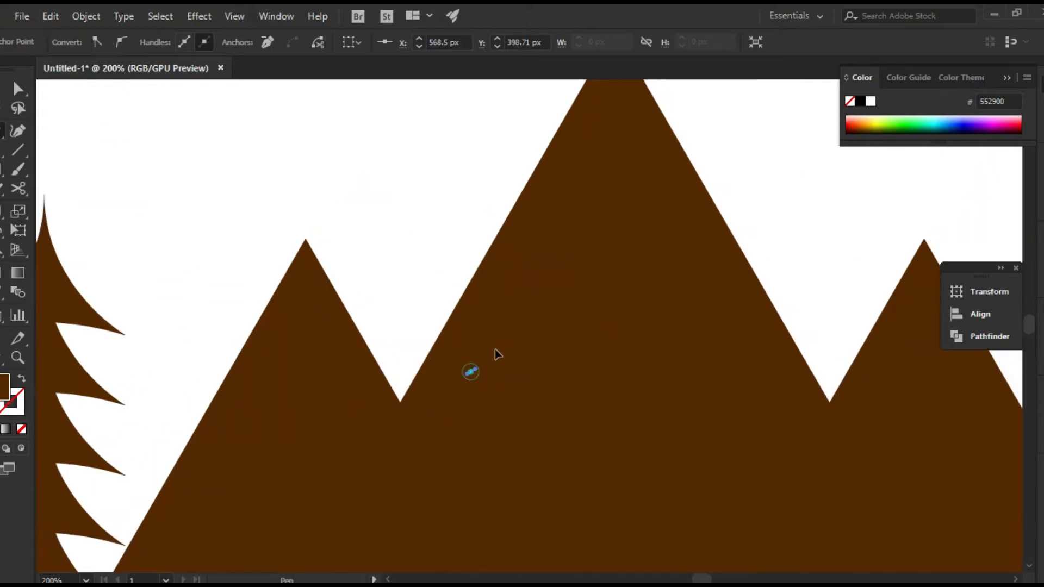
Step: Draw a zigzag open snow outline inside the central mountain peak with the Pen tool
click(473, 370)
click(576, 162)
click(674, 175)
click(793, 412)
key(space)
drag(796, 452, 481, 387)
click(500, 270)
click(576, 410)
click(530, 234)
key(ctrl+z)
key(ctrl+z)
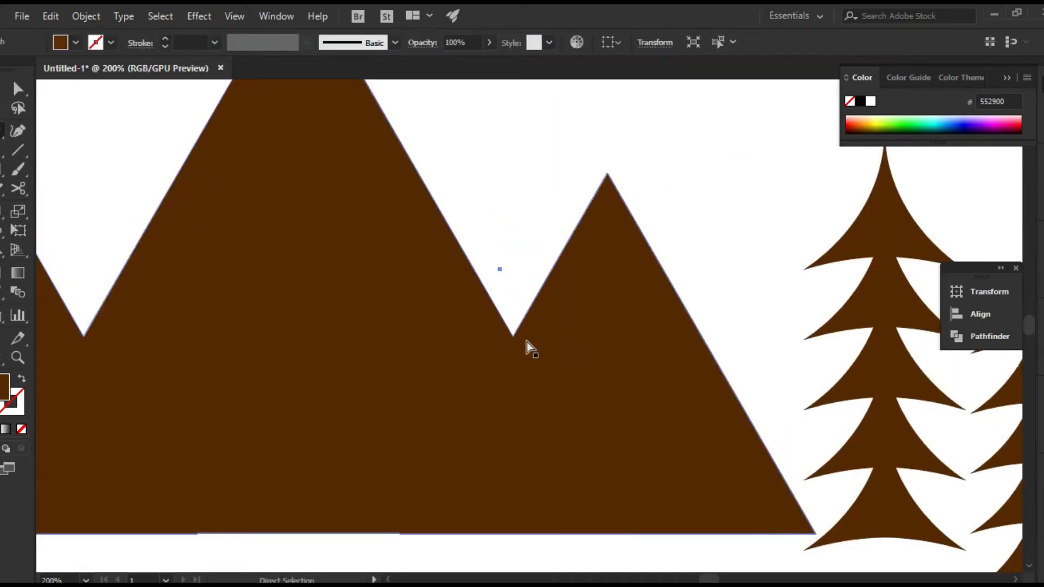
Step: Draw a narrow triangular notch in the valley between the central and right peaks and fill it white (FFFFFF)
click(496, 308)
click(546, 395)
click(529, 249)
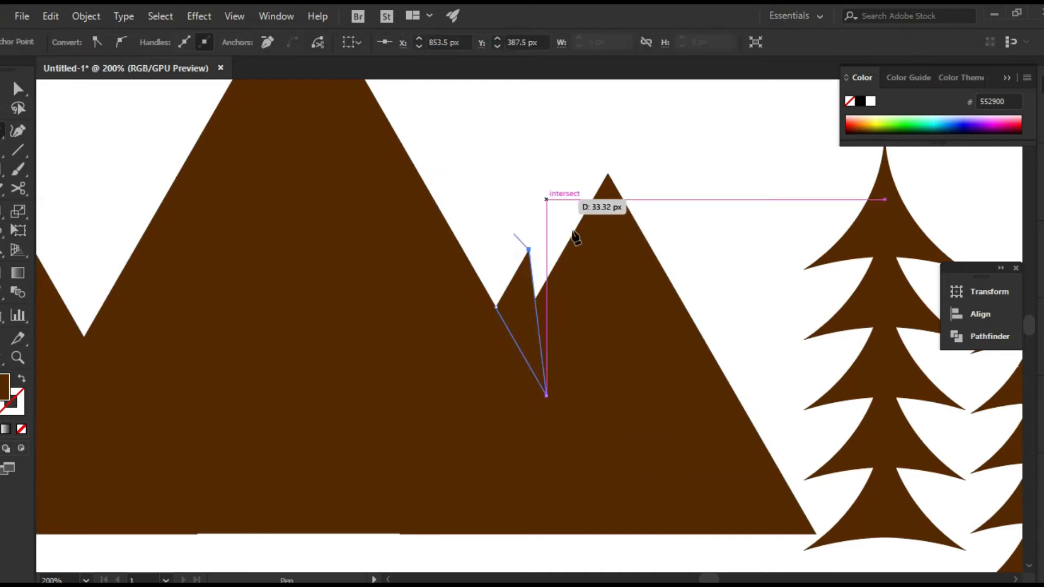
click(871, 101)
ctrl+click(566, 158)
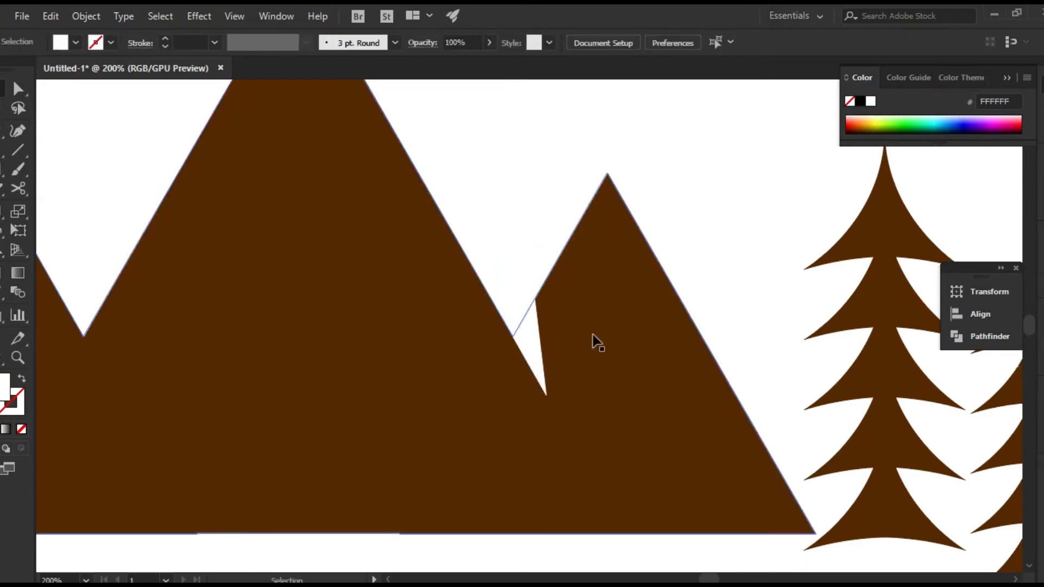
Step: Draw a jagged white snow shape inside the right mountain peak with the Pen tool
click(617, 234)
click(601, 287)
click(583, 259)
click(568, 345)
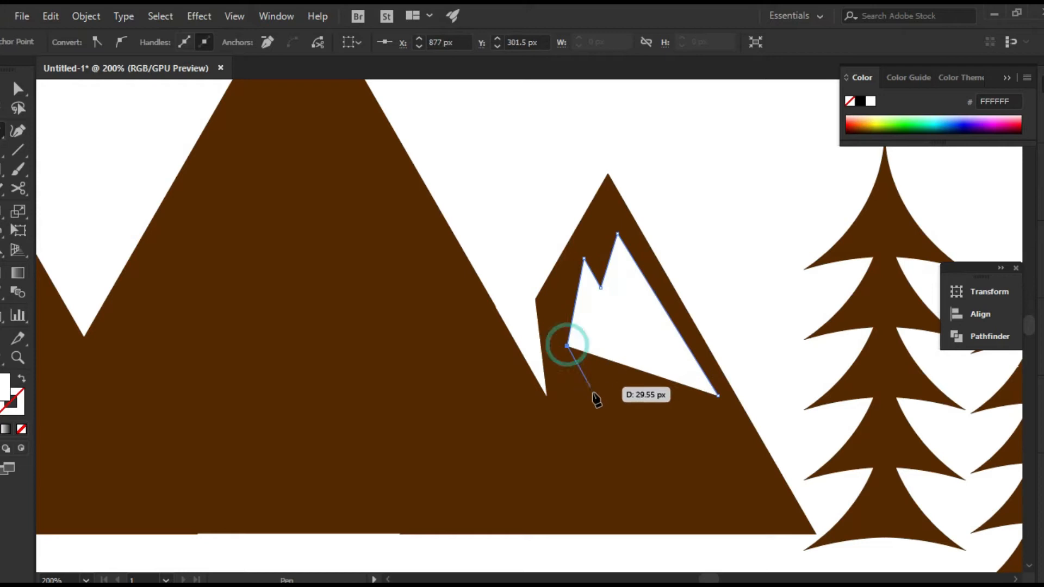
click(513, 154)
Step: Fill the snow outlines on the central and left peaks with white
scroll(536, 207, down, 3)
drag(534, 198, 624, 247)
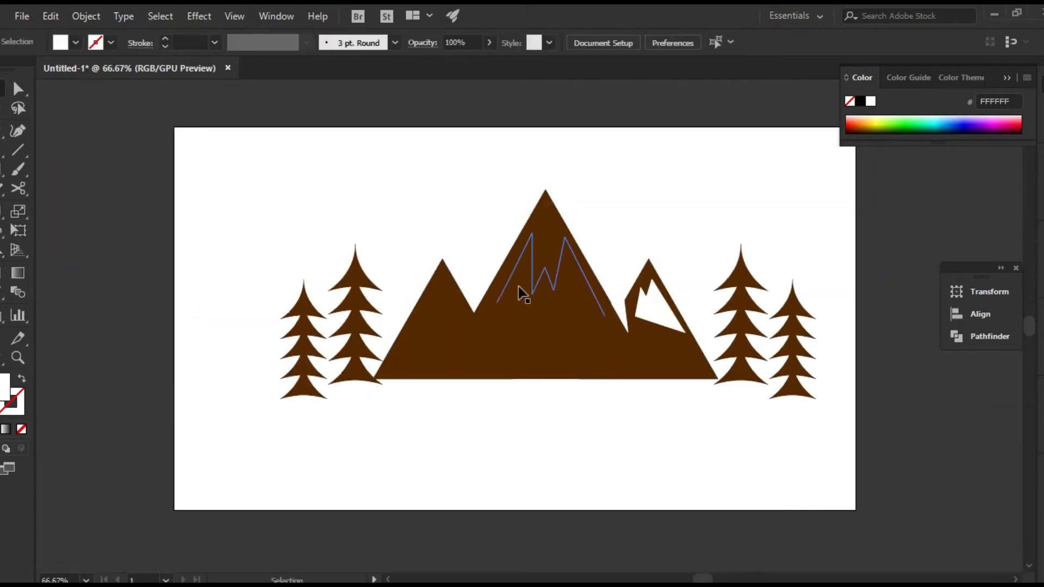
click(520, 288)
shift+click(425, 321)
click(872, 101)
click(651, 182)
Step: Continue the left peak's snow path with a jagged lower edge and close it at its starting point
scroll(675, 209, up, 1)
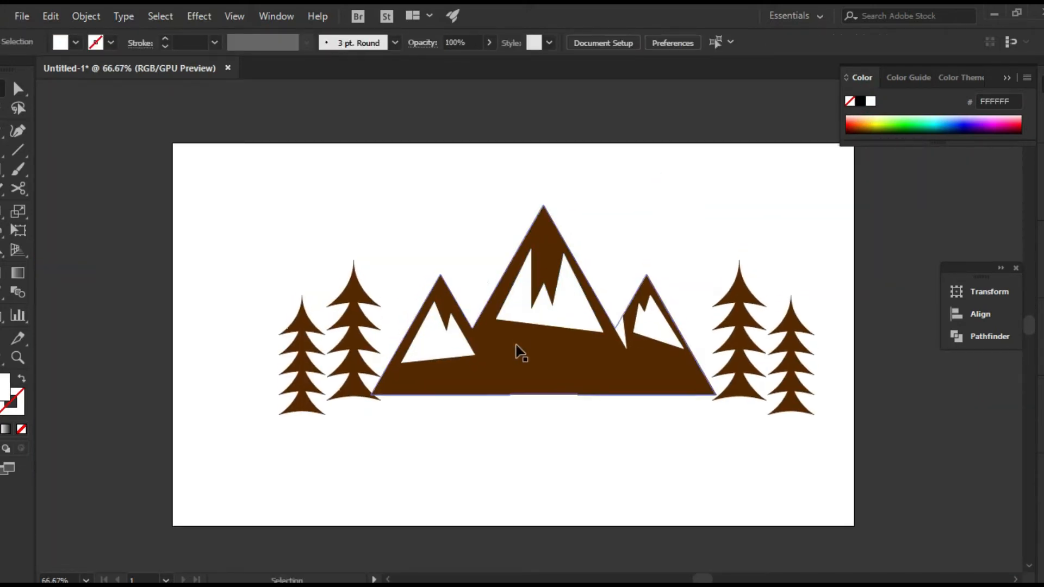
scroll(415, 376, up, 5)
click(460, 313)
key(p)
click(509, 327)
click(419, 240)
click(356, 356)
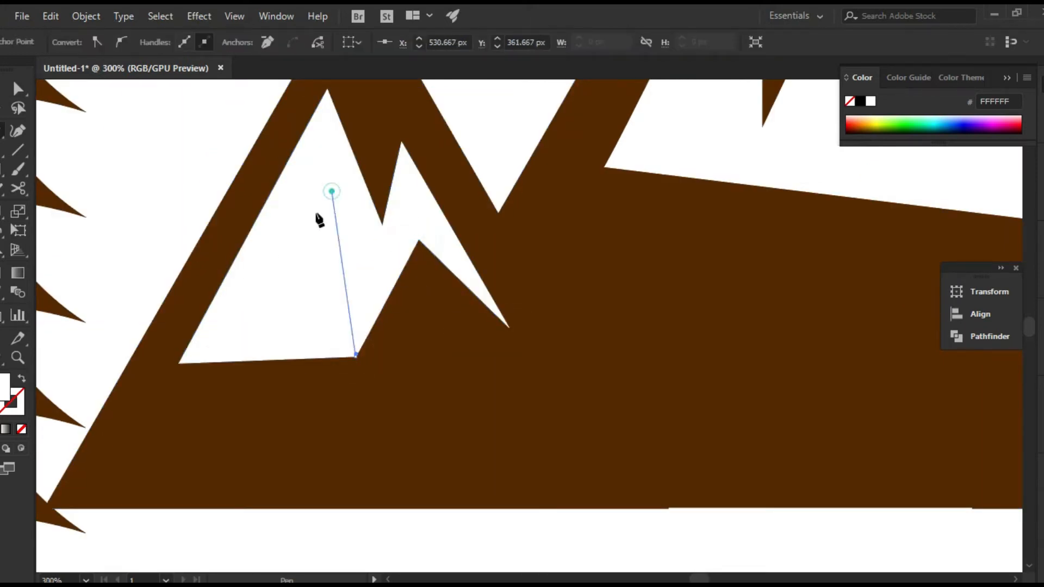
click(331, 191)
click(179, 363)
Step: Continue the central peak's snow path with a jagged lower edge, close it and lower its outer left point
drag(967, 251, 657, 406)
click(779, 382)
click(640, 289)
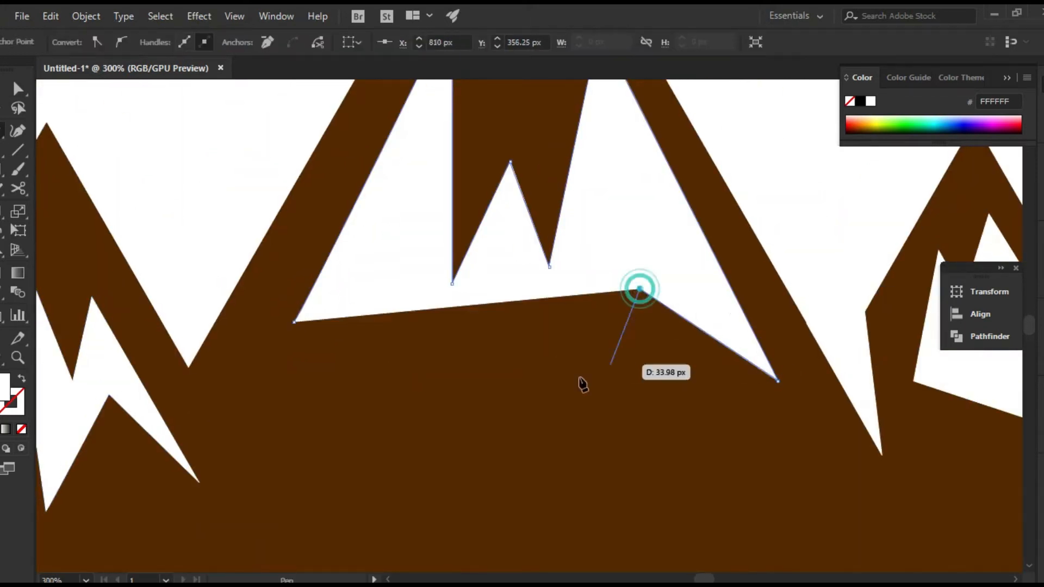
click(533, 453)
click(509, 300)
click(408, 463)
click(420, 202)
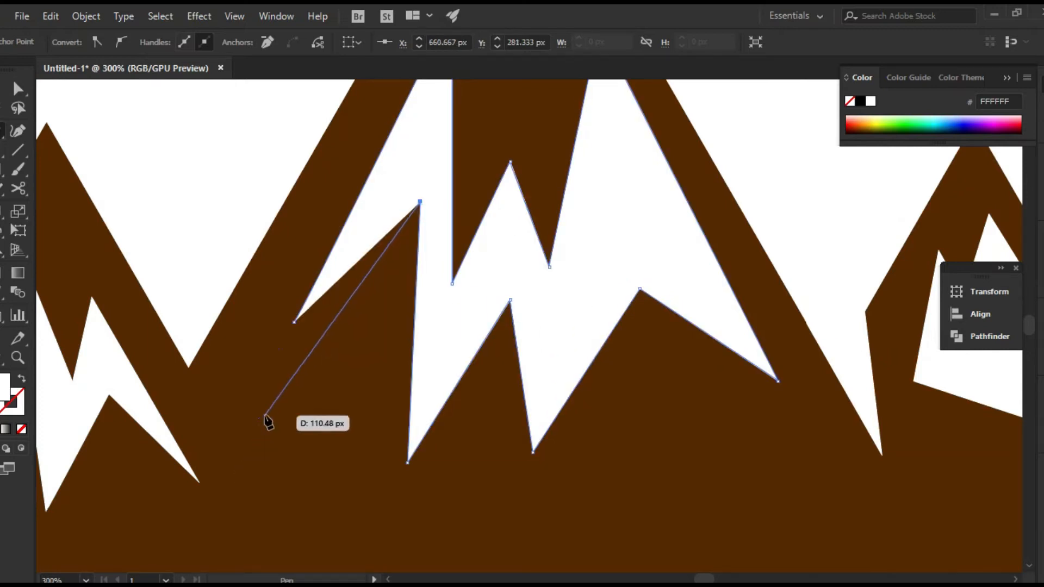
key(a)
drag(295, 324, 253, 390)
click(213, 210)
Step: Remove two anchor points from the upper notch of the central peak's snow and reposition its remaining low point
key(ctrl+minus)
key(ctrl+minus)
drag(396, 356, 417, 172)
click(543, 133)
scroll(566, 169, down, 2)
drag(571, 172, 533, 236)
click(474, 310)
click(269, 43)
click(628, 190)
click(466, 258)
click(269, 43)
click(540, 225)
drag(454, 292, 473, 295)
click(570, 198)
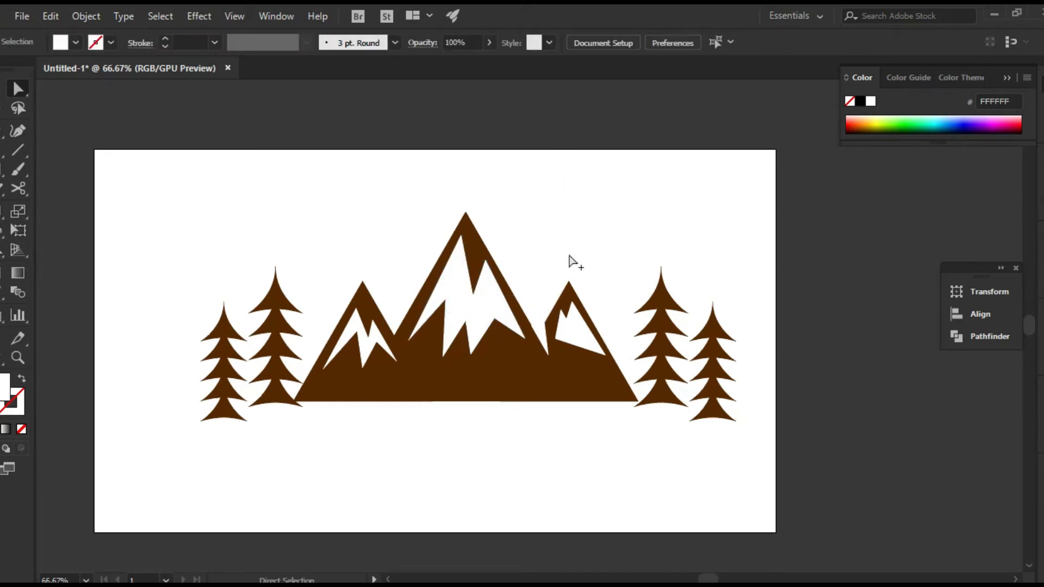
Step: Cut the white triangular notch between the central and right peaks out of the mountain silhouette and remove the leftover valley anchor
scroll(564, 262, up, 3)
shift+click(543, 407)
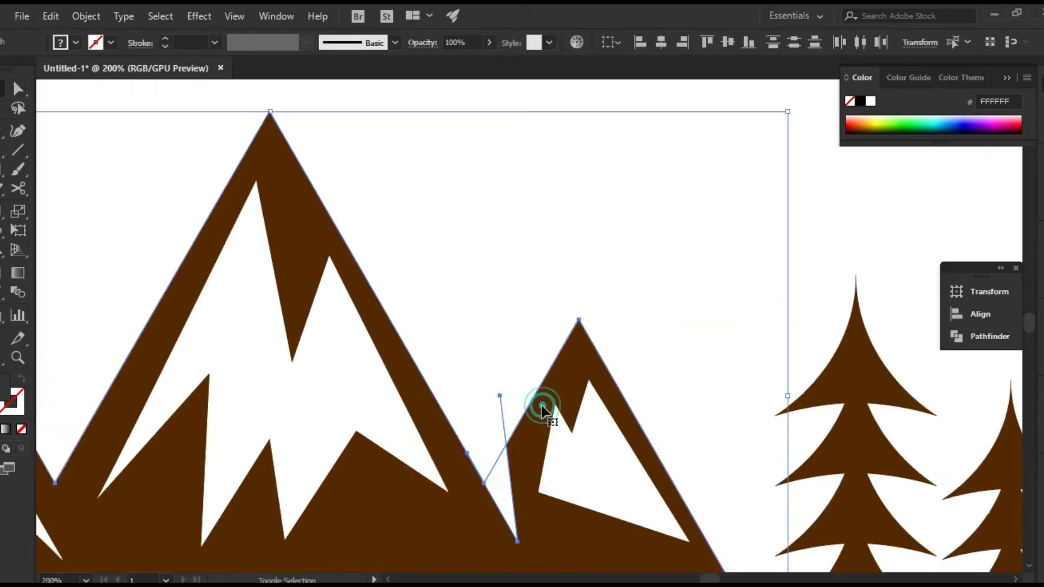
click(18, 271)
click(497, 474)
drag(479, 459, 456, 422)
click(271, 42)
click(496, 400)
scroll(494, 396, down, 2)
Step: Draw a large brown circle over the central peak and move it up above the mountains
drag(500, 301, 637, 316)
key(v)
drag(659, 271, 608, 245)
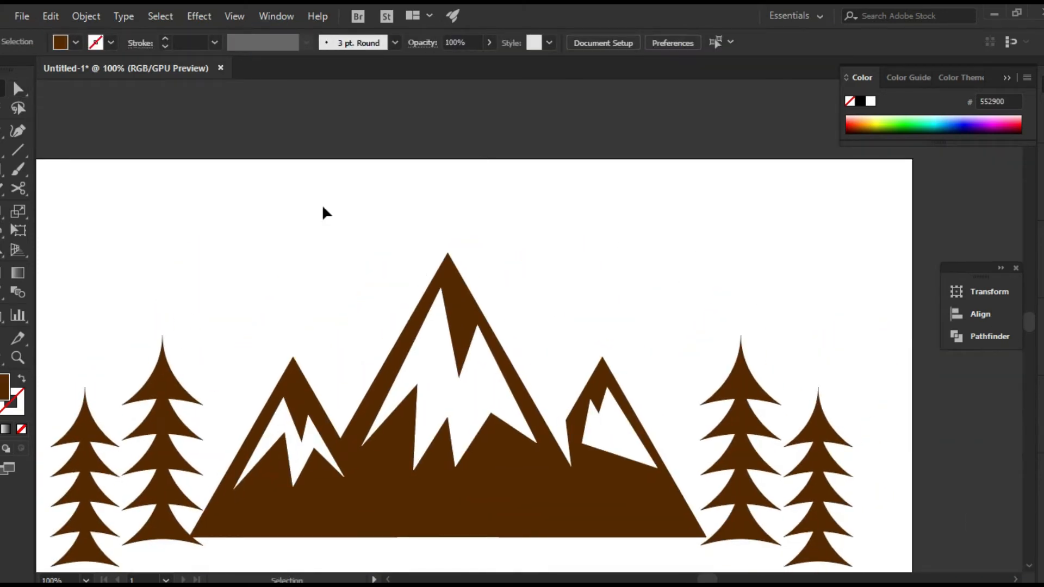
drag(294, 163, 673, 369)
mouse_move(550, 341)
mouse_down()
mouse_move(532, 285)
mouse_move(550, 266)
mouse_move(526, 278)
mouse_up()
drag(704, 387, 725, 270)
click(725, 269)
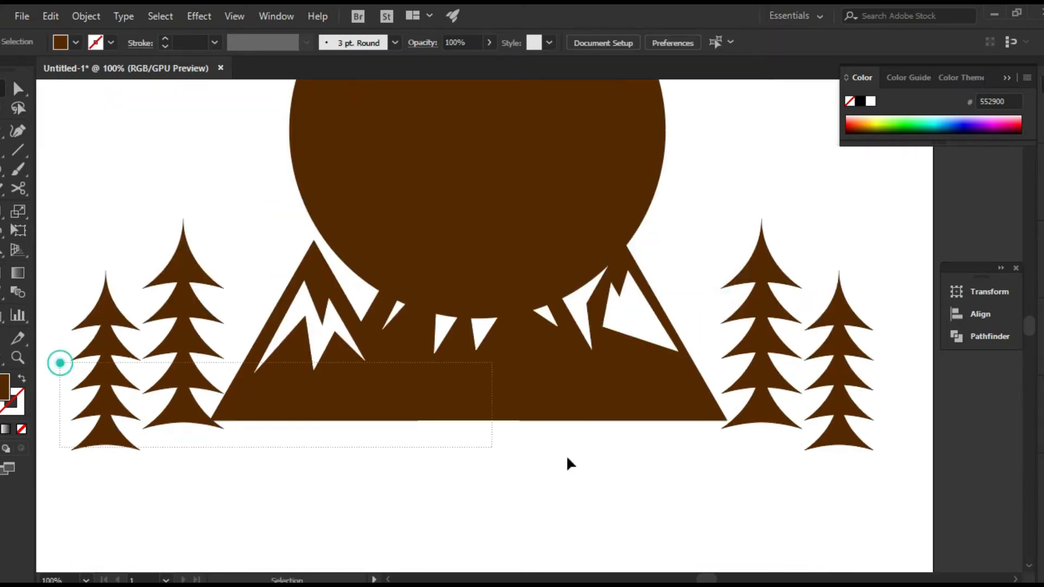
Step: Group the mountains and trees, centre the circle and group horizontally on each other, and shift the circle upward
drag(492, 449, 919, 496)
key(ctrl+g)
shift+click(584, 206)
click(662, 40)
drag(734, 117, 736, 277)
click(736, 277)
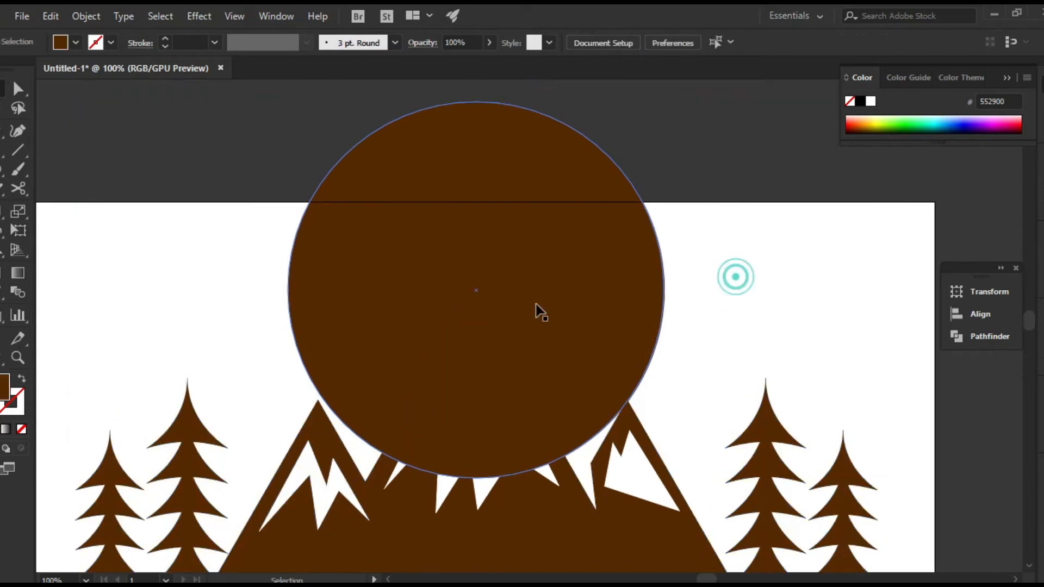
drag(556, 297, 556, 240)
click(692, 256)
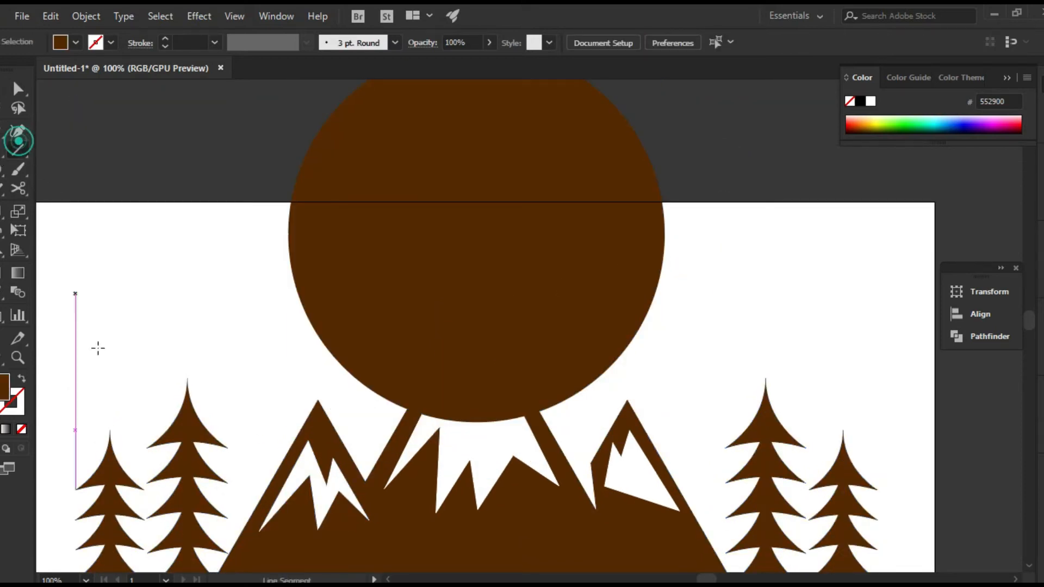
Step: Draw a diagonal olive line beside the circle with a 28 pt stroke and a tapered width profile
drag(215, 197, 241, 203)
key(v)
click(168, 39)
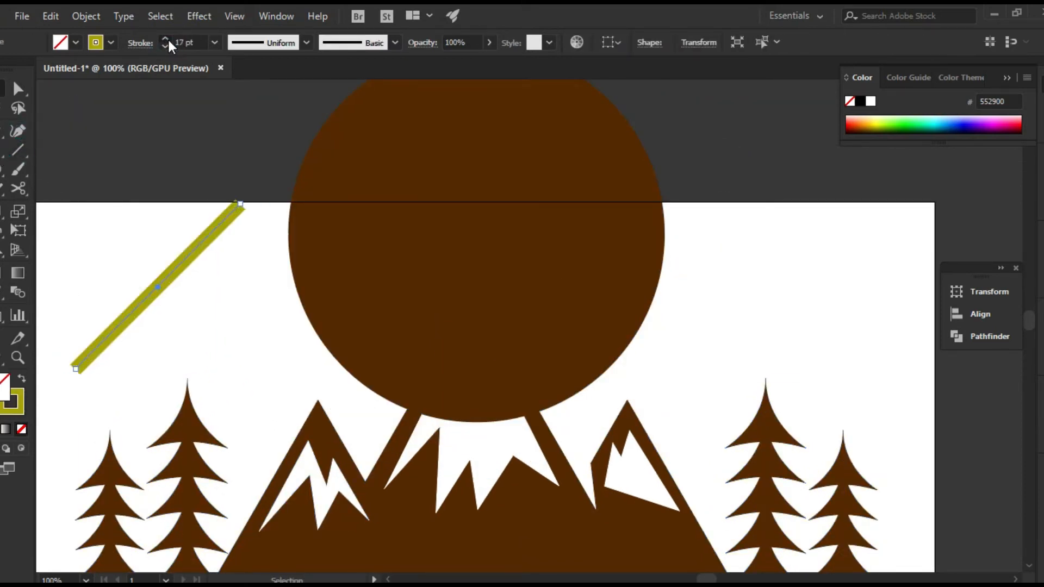
click(305, 43)
click(244, 172)
Step: Place the tapered line over the circle's left edge, duplicate it downward into six spikes and stagger the lower ones
mouse_move(137, 307)
mouse_down()
mouse_move(307, 219)
mouse_move(309, 278)
mouse_up()
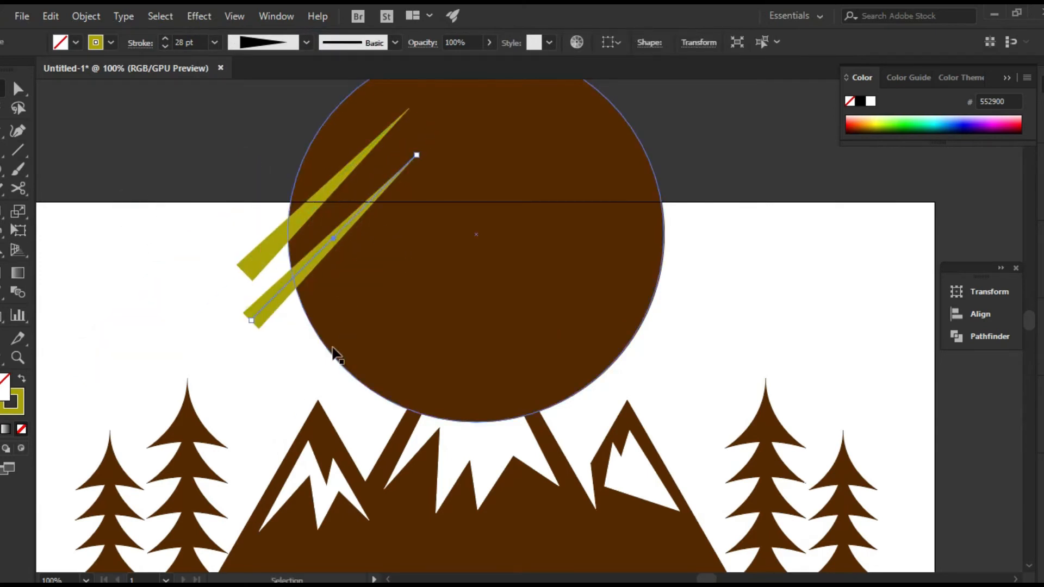
key(ctrl+d)
key(ctrl+d)
key(ctrl+d)
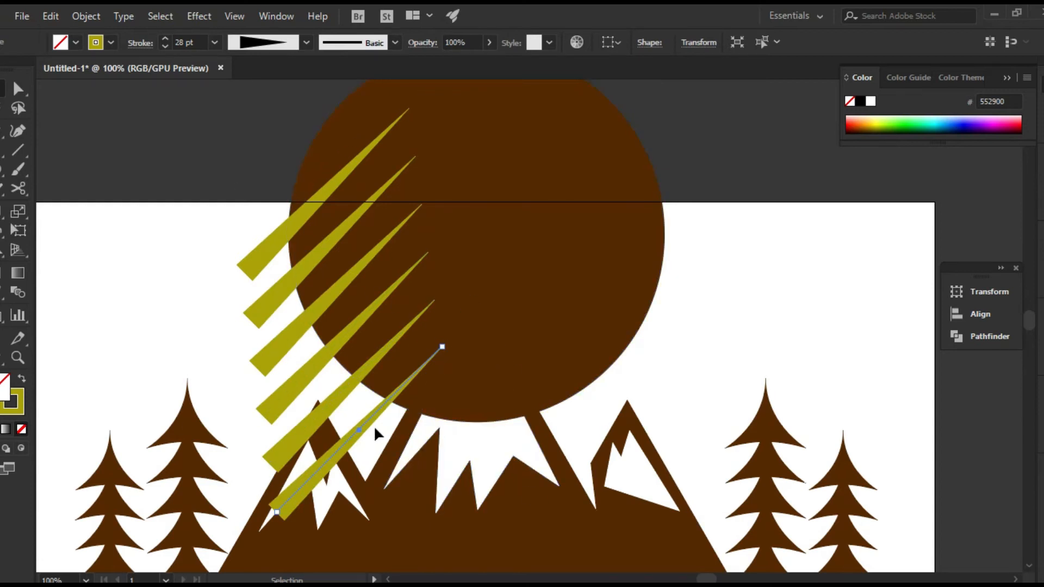
drag(398, 405, 398, 237)
mouse_move(563, 330)
mouse_down()
mouse_move(508, 434)
mouse_move(607, 267)
mouse_up()
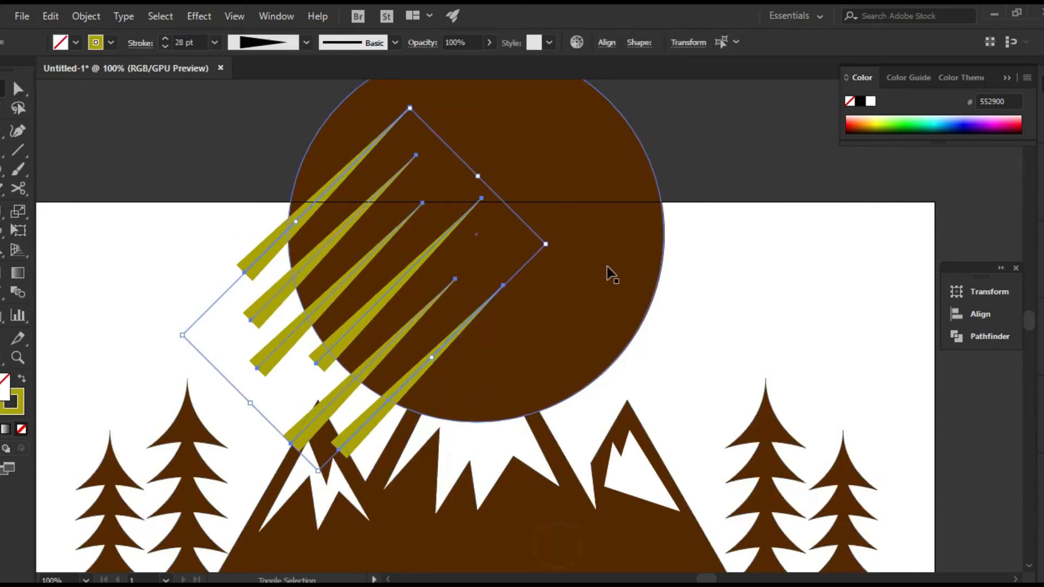
Step: Expand the appearance of the six tapered spikes, leaving the circle and landscape out of the selection
click(235, 354)
key(ctrl+a)
shift+click(564, 236)
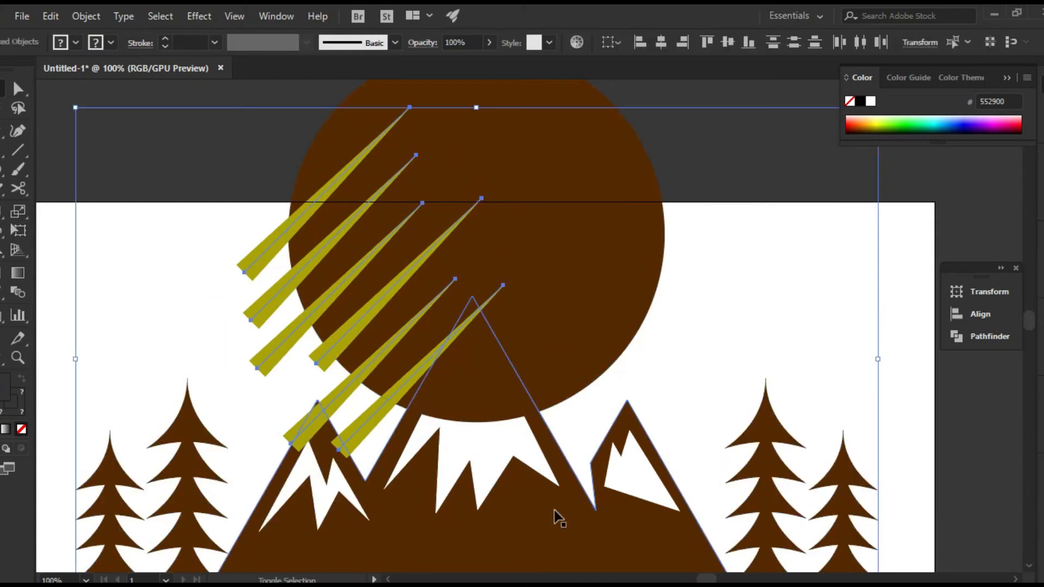
shift+click(554, 511)
click(90, 19)
click(177, 185)
Step: Cut the six spikes out of the circle with the Shape Builder and delete their pieces outside the circle's edge
shift+click(595, 217)
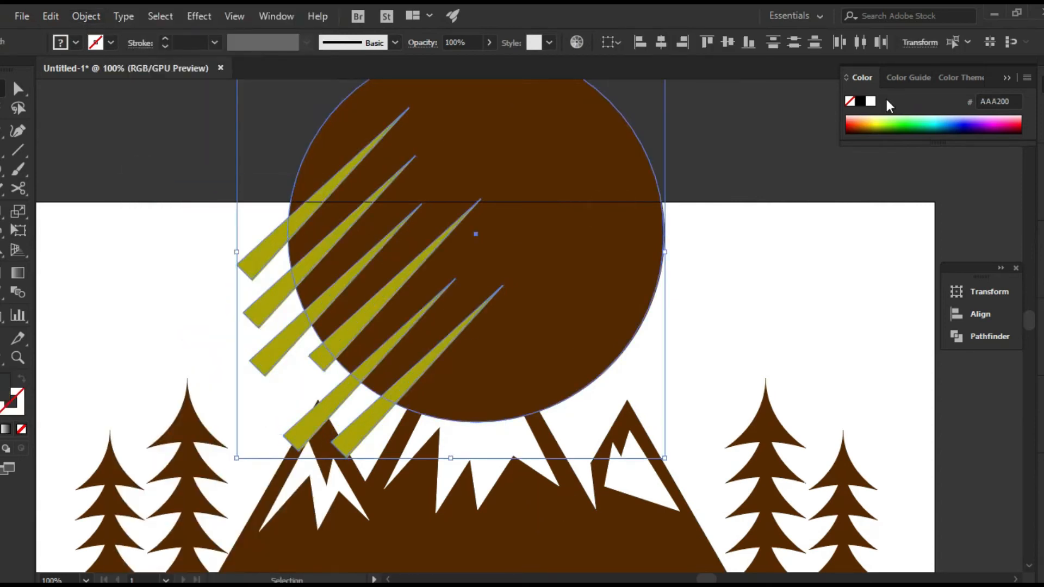
click(979, 336)
key(shift+m)
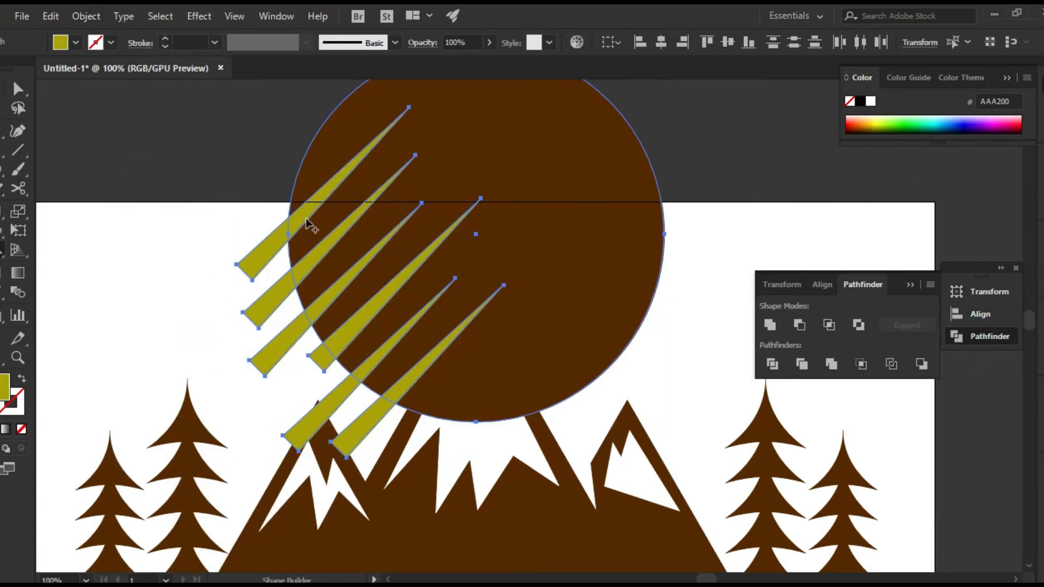
alt+click(340, 342)
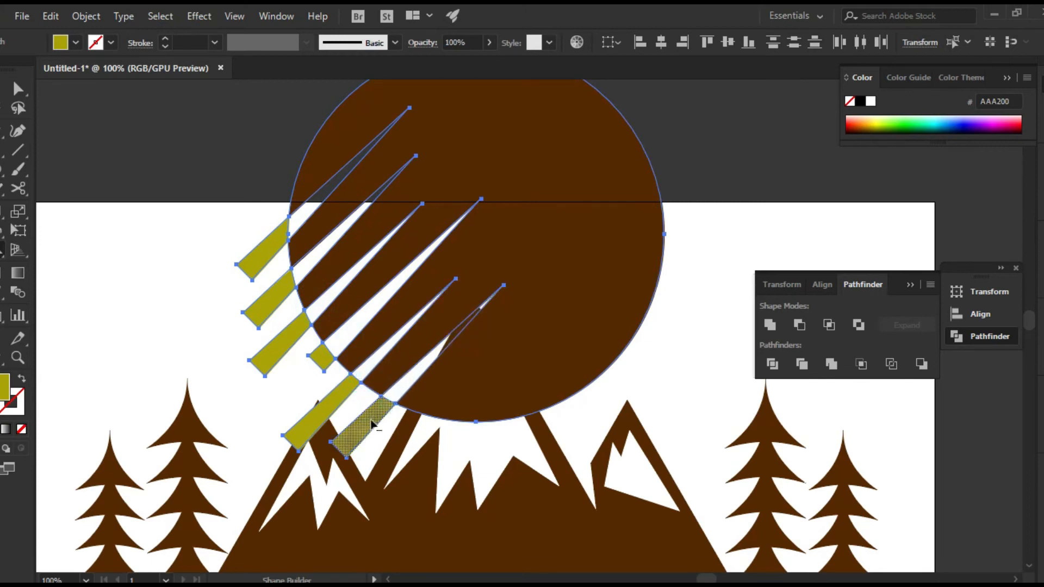
drag(291, 338, 245, 264)
key(v)
click(234, 272)
Step: Send the striped circle to the back behind the mountains and trees
scroll(231, 266, down, 2)
click(419, 291)
drag(451, 354, 476, 315)
click(489, 260)
click(420, 247)
right_click(420, 247)
mouse_move(530, 497)
click(634, 550)
click(601, 393)
Step: Move the circle lower behind the central peak and fill it with bright green (98D400)
drag(548, 280, 578, 370)
drag(458, 311, 458, 353)
drag(549, 361, 623, 256)
click(883, 124)
click(593, 223)
click(490, 204)
drag(502, 144, 534, 175)
click(578, 170)
drag(490, 240, 489, 228)
click(596, 217)
scroll(485, 251, up, 2)
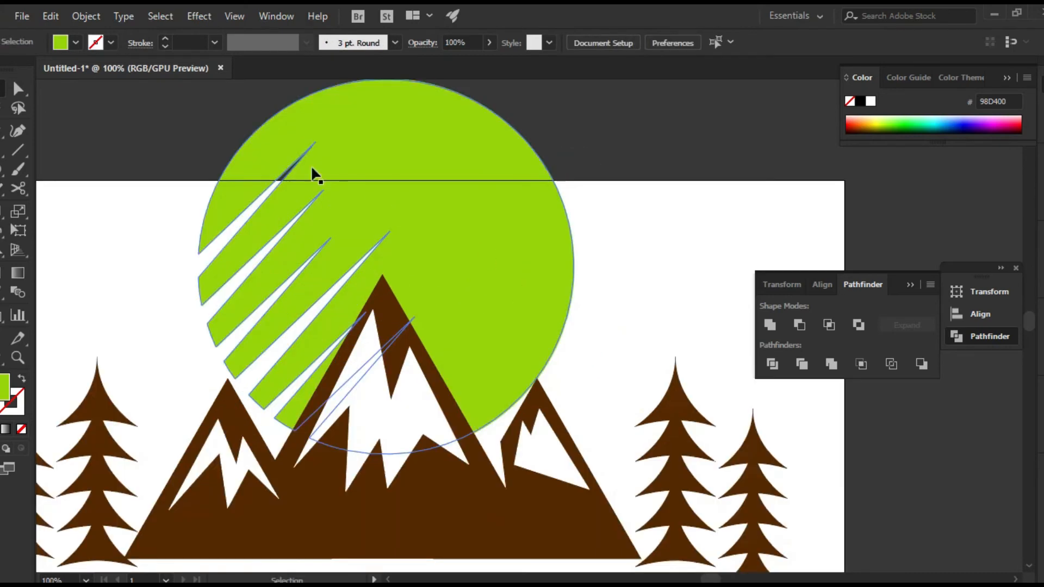
Step: Reposition the inner tips of the circle's spike cutouts so their lengths vary
key(a)
click(324, 191)
drag(324, 193, 403, 125)
drag(390, 234, 375, 247)
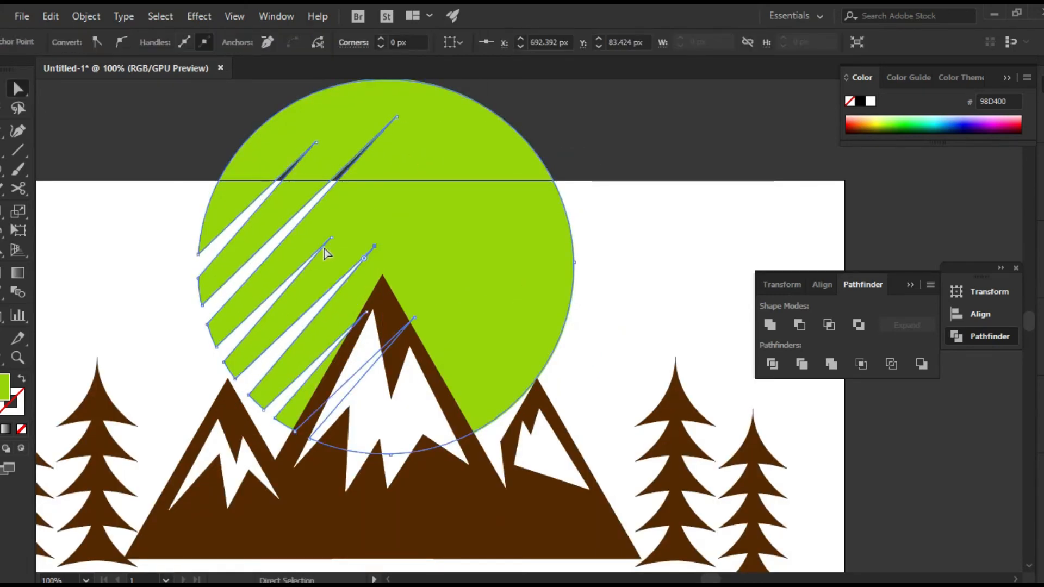
drag(364, 202, 366, 198)
click(651, 222)
Step: Rotate the striped circle slightly clockwise so its spike cutouts lie at a flatter angle
drag(569, 262, 601, 285)
key(v)
click(529, 251)
drag(608, 92, 631, 143)
click(688, 217)
drag(651, 268, 646, 205)
Step: Nudge the inner tip of one of the circle's lower spike cutouts
key(ctrl+minus)
key(a)
drag(449, 285, 455, 285)
click(636, 249)
key(v)
mouse_move(655, 271)
mouse_down()
mouse_move(632, 238)
mouse_move(675, 279)
mouse_move(637, 268)
mouse_up()
Step: Scale the whole artwork down proportionally so it fits within the artboard
scroll(615, 251, up, 1)
scroll(675, 279, down, 1)
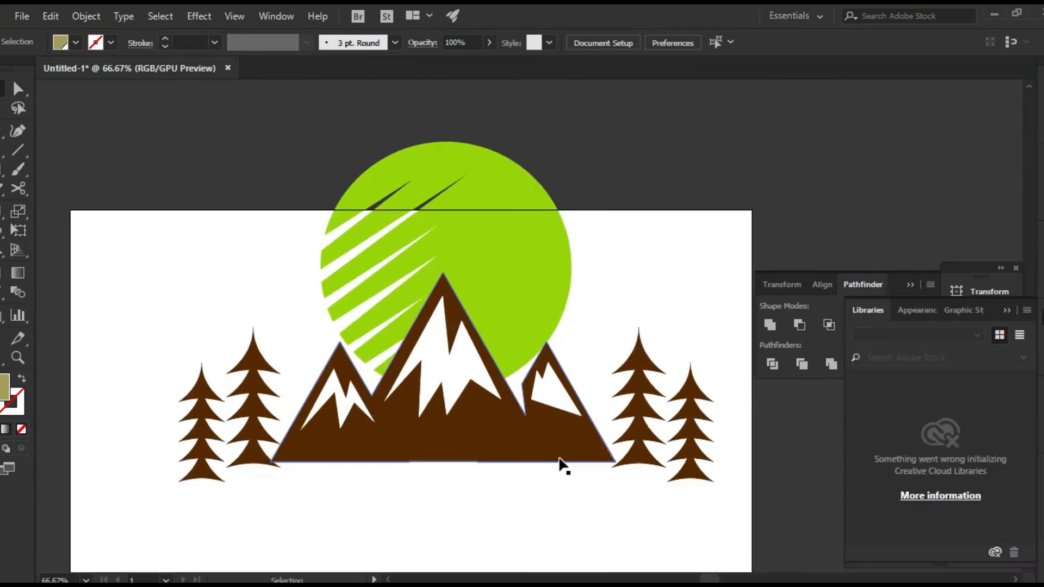
drag(776, 484, 827, 473)
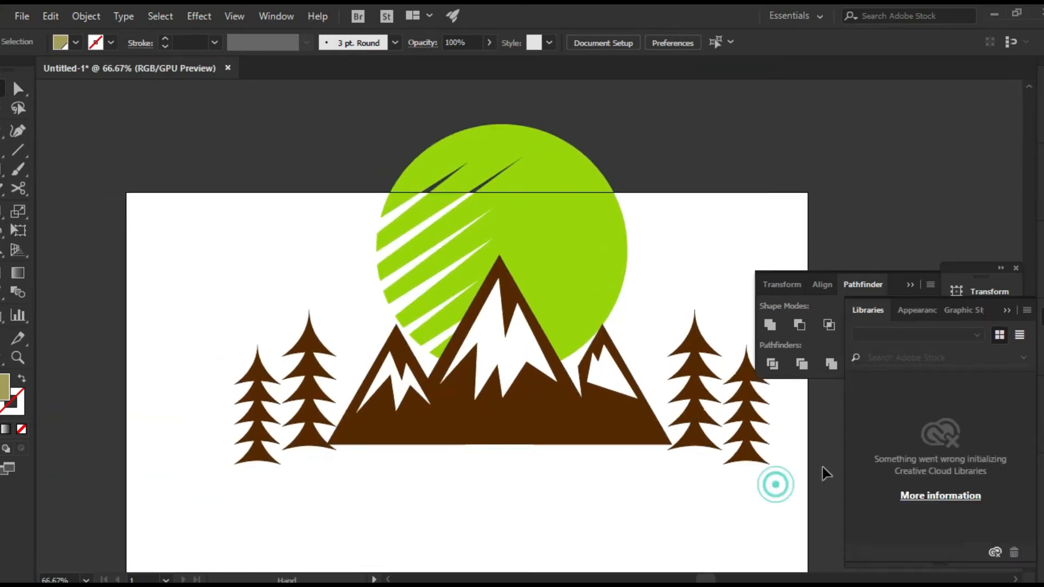
click(914, 283)
key(ctrl+a)
drag(501, 124, 501, 199)
drag(532, 288, 524, 310)
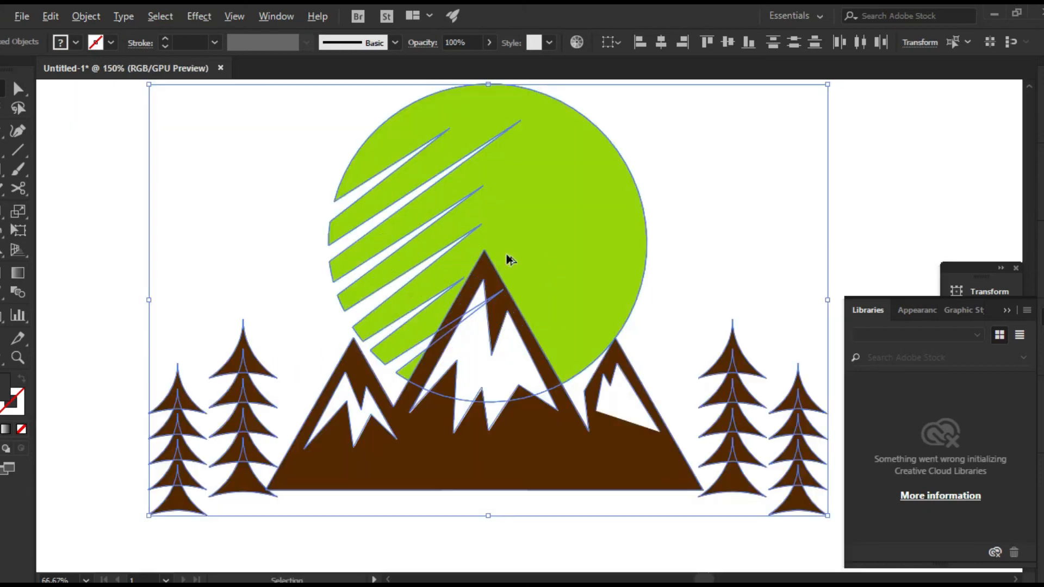
click(662, 166)
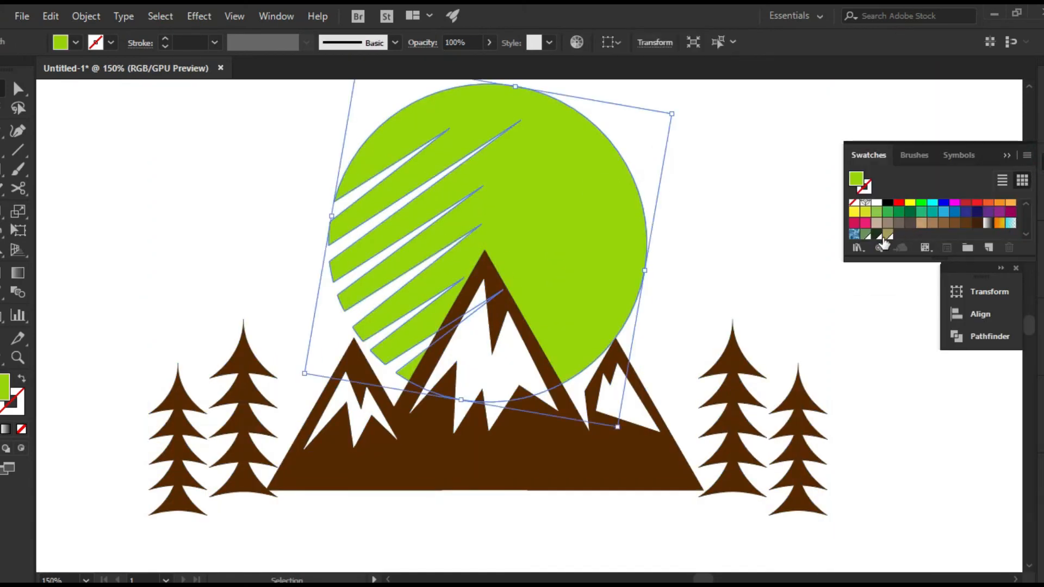
Step: Fill the striped circle with the olive swatch
click(887, 235)
click(694, 272)
scroll(729, 326, down, 1)
Step: Ungroup the mountains and trees
click(548, 452)
right_click(527, 352)
click(576, 231)
key(ctrl+shift+a)
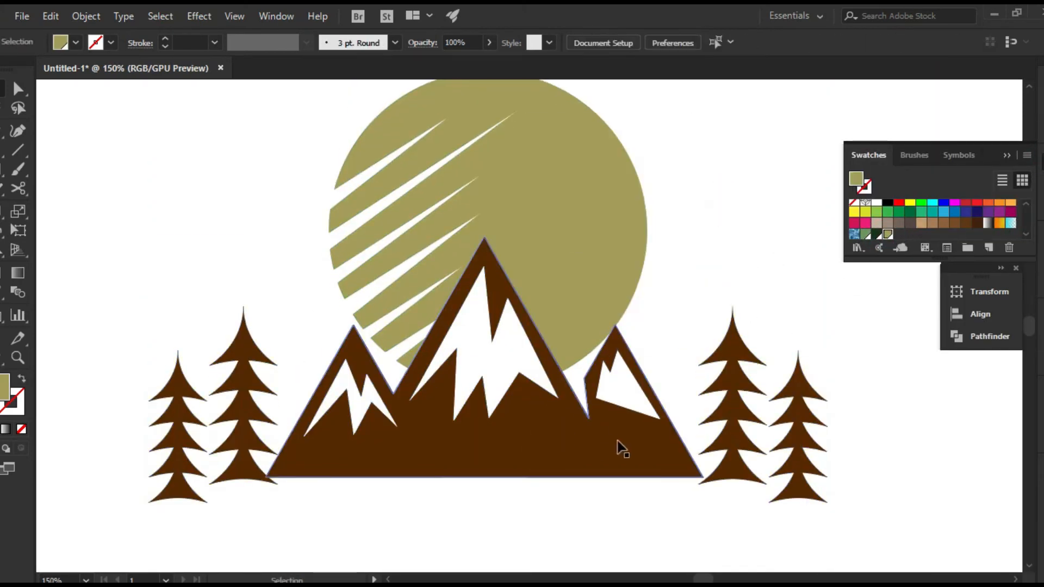
Step: Subtract the three white snow shapes from the mountain silhouette with Pathfinder Minus Front
click(624, 404)
shift+click(506, 376)
shift+click(359, 406)
shift+click(422, 449)
click(981, 337)
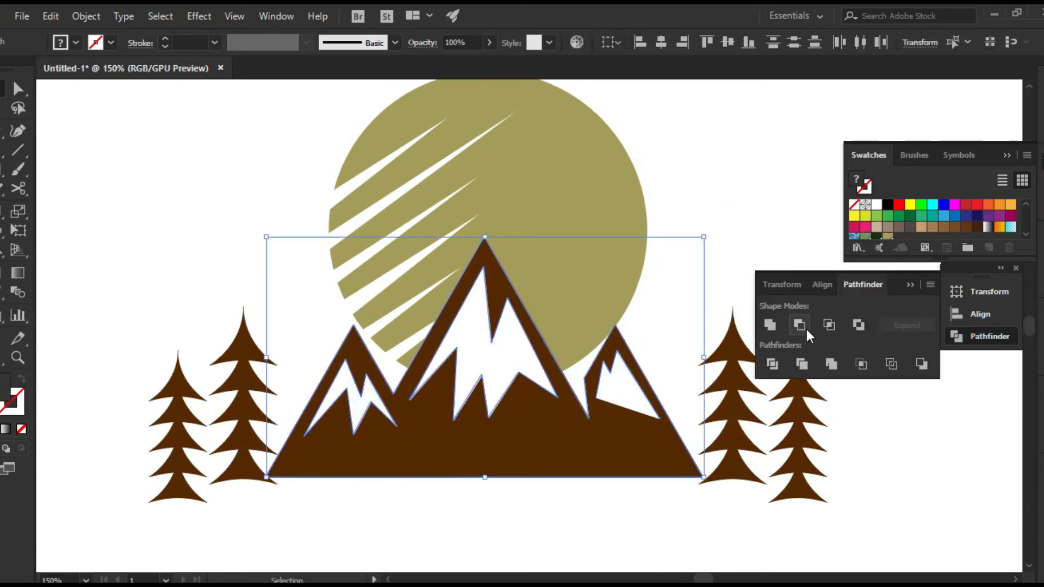
click(810, 331)
click(902, 427)
Step: Fill the mountain silhouette with the dark green swatch
click(571, 455)
click(875, 234)
click(687, 147)
drag(688, 147, 644, 165)
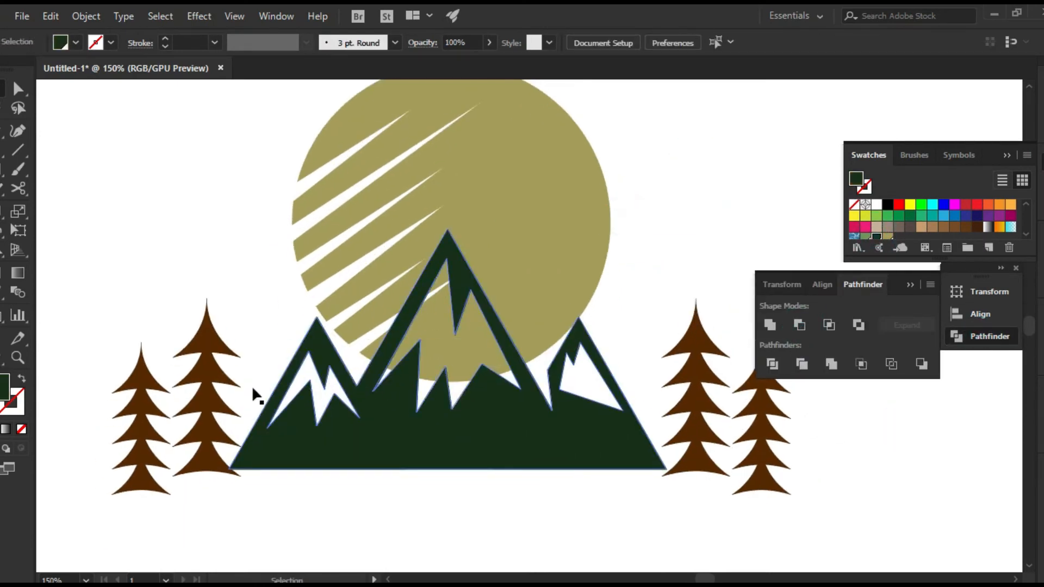
Step: Fill the outer pine trees with the light green swatch and the inner ones with the dark green swatch
click(151, 413)
click(865, 235)
click(642, 267)
drag(680, 321, 639, 260)
click(657, 284)
click(877, 237)
click(721, 362)
click(865, 236)
click(762, 234)
Step: Move the olive circle lower behind the mountains
scroll(706, 252, up, 2)
drag(711, 254, 632, 231)
scroll(738, 235, down, 1)
drag(460, 185, 459, 218)
click(572, 200)
drag(573, 202, 594, 225)
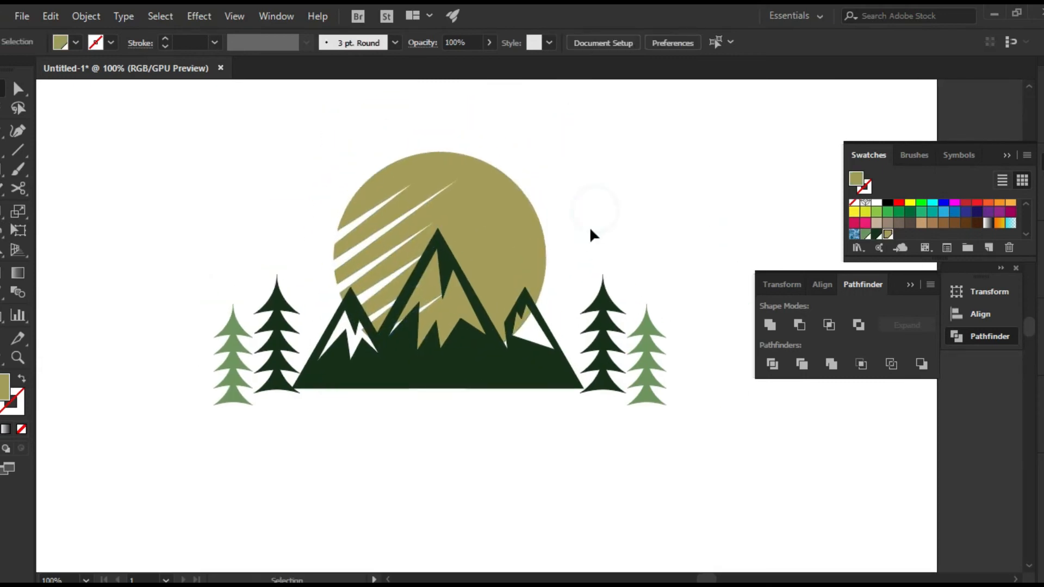
Step: Move the inner left pine tree slightly up and closer to the mountain's edge
scroll(393, 381, up, 2)
mouse_move(166, 355)
mouse_down()
mouse_move(189, 344)
mouse_move(171, 352)
mouse_up()
click(235, 417)
drag(347, 397, 318, 428)
scroll(432, 431, down, 1)
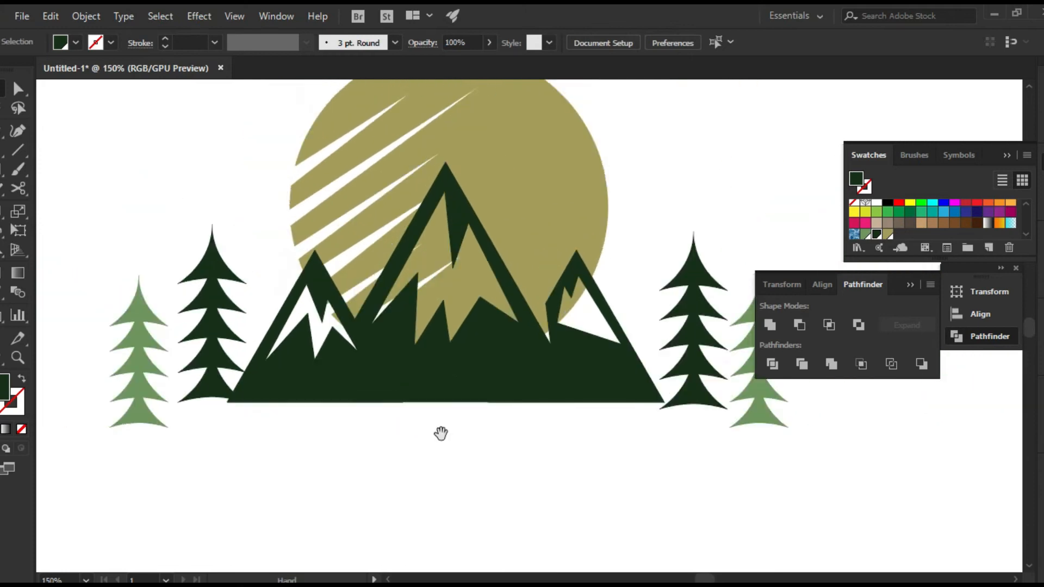
Step: Move the two right pine trees and the outer left one closer to the mountains, raising the inner right tree slightly
drag(435, 432, 455, 438)
drag(661, 422, 555, 410)
drag(612, 389, 582, 372)
click(588, 447)
scroll(602, 447, down, 1)
drag(654, 431, 635, 431)
click(690, 423)
drag(251, 421, 253, 421)
click(508, 481)
drag(644, 380, 639, 345)
Step: Cut the flat base of the mountain silhouette into a shallow upward curve using the Shape Builder tool
scroll(513, 417, up, 2)
drag(469, 361, 511, 446)
scroll(304, 442, down, 1)
drag(441, 461, 532, 462)
drag(918, 509, 869, 539)
key(v)
click(544, 478)
click(377, 409)
shift+click(364, 372)
key(shift+m)
alt+drag(342, 417, 348, 395)
key(v)
click(365, 461)
drag(436, 457, 525, 463)
Step: Round the corner point near the right end of the mountain's curved base with a radius of about 104 px
key(a)
click(266, 413)
click(267, 42)
click(489, 450)
click(611, 412)
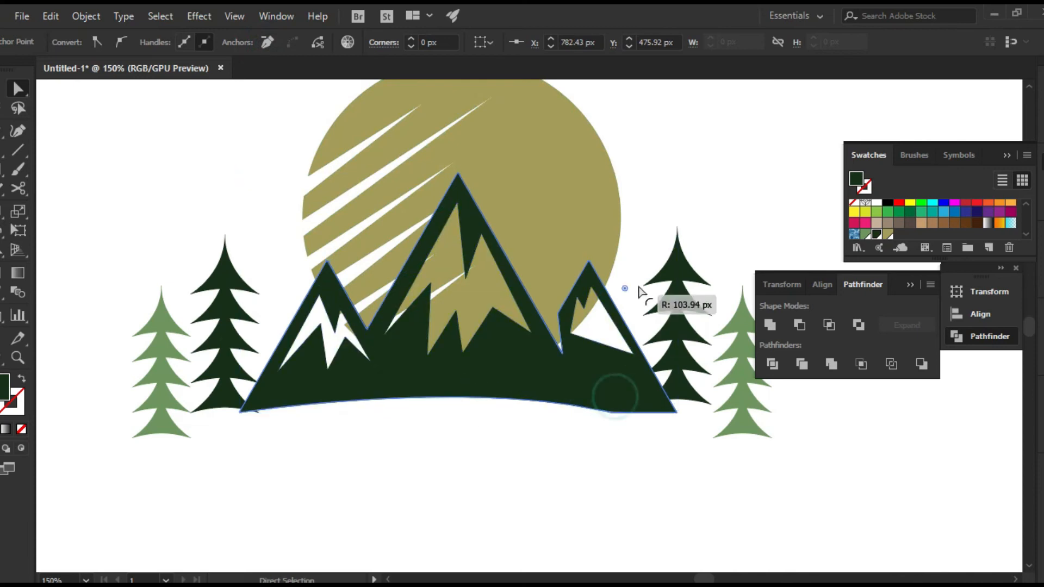
click(452, 476)
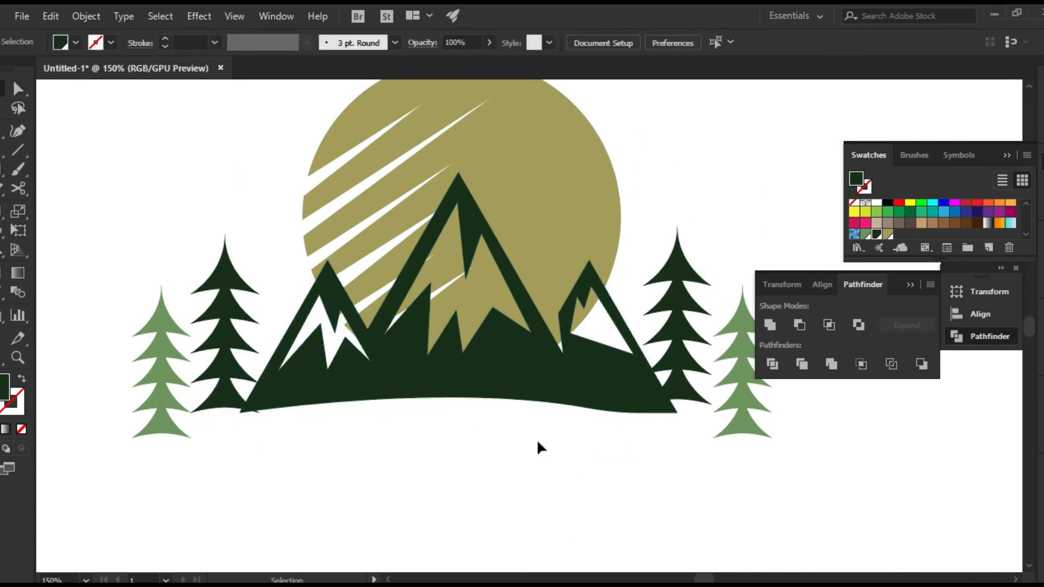
Step: Unite the inner dark green pine trees with the mountain silhouette into one shape
click(679, 389)
shift+click(620, 391)
click(770, 325)
scroll(252, 428, up, 7)
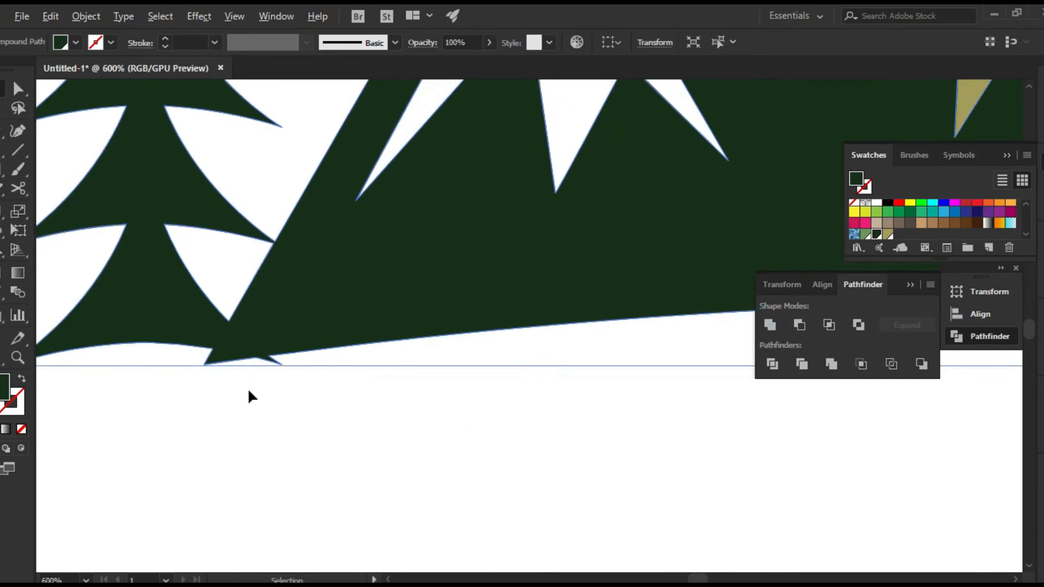
Step: Clean up the small stray tip below the mountain's base where it meets the inner left pine tree
key(a)
drag(329, 372, 329, 372)
drag(343, 346, 277, 328)
click(308, 322)
key(Delete)
key(ctrl+z)
click(296, 366)
scroll(554, 408, down, 6)
Step: Centre the complete landscape artwork horizontally and vertically on the artboard
drag(555, 424, 460, 425)
scroll(235, 424, down, 2)
drag(178, 181, 695, 483)
key(v)
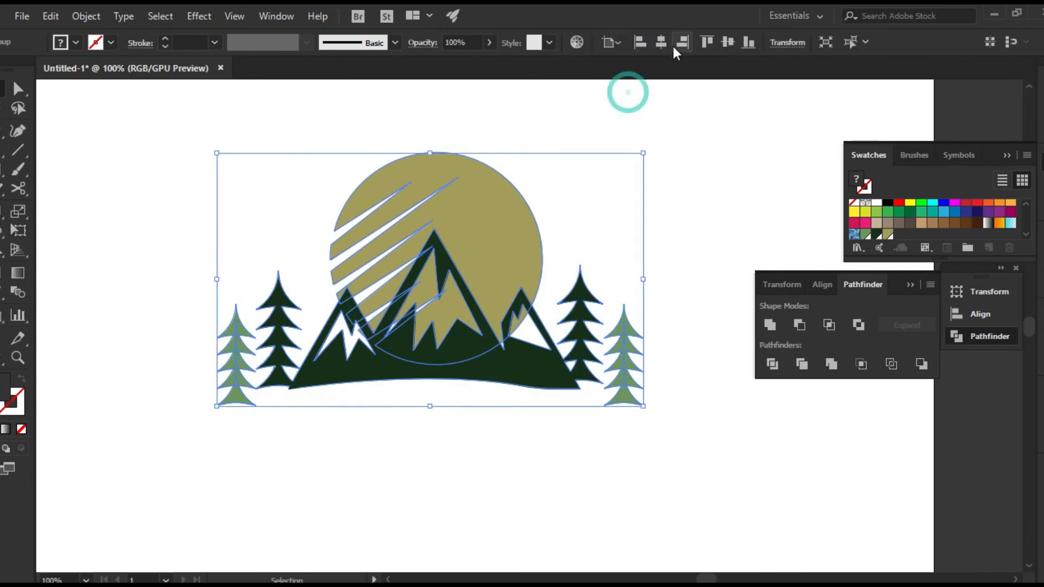
click(656, 41)
click(728, 42)
click(710, 159)
Step: Place a line of placeholder text below the mountains and set its size to 36 pt
drag(672, 286, 701, 261)
scroll(499, 366, up, 1)
mouse_move(518, 350)
mouse_down()
mouse_move(527, 366)
mouse_move(515, 417)
mouse_move(521, 354)
mouse_up()
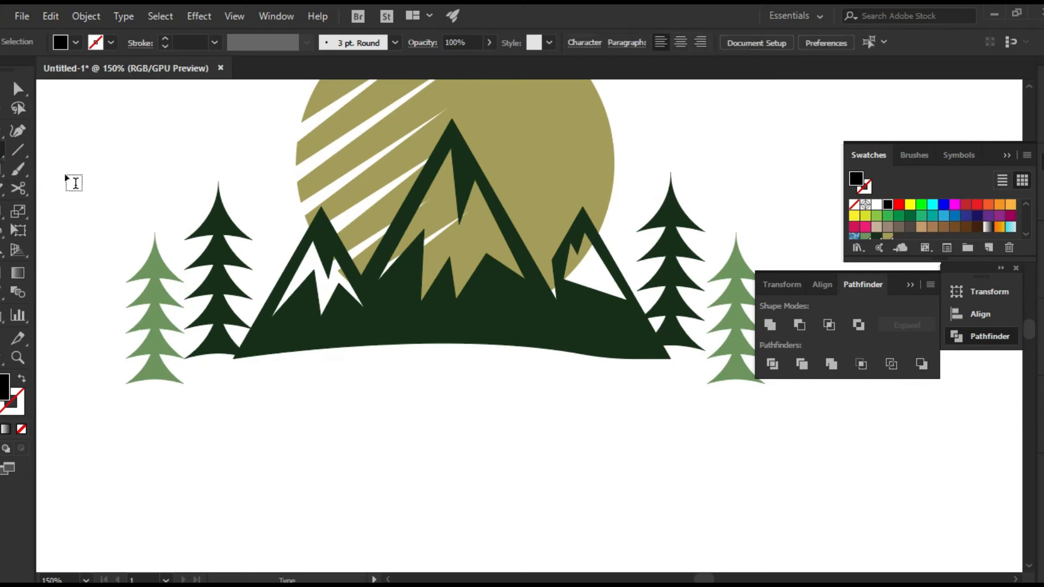
click(287, 411)
key(Escape)
click(743, 42)
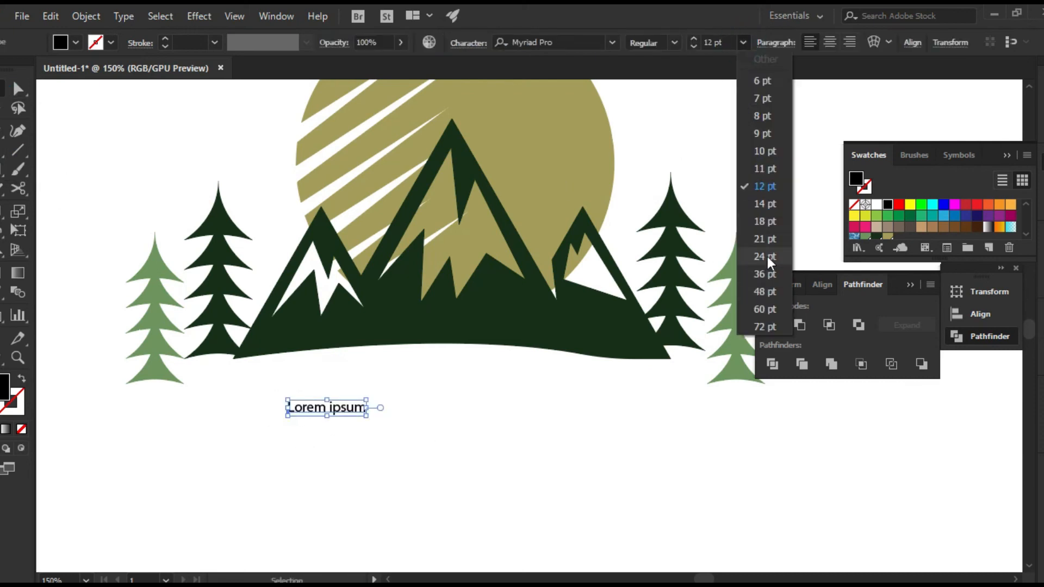
click(766, 274)
Step: Replace the placeholder text with "Wild world" and apply All Caps to it
drag(460, 410, 512, 420)
scroll(505, 417, up, 2)
double_click(595, 413)
drag(710, 418, 146, 365)
text(Wild world)
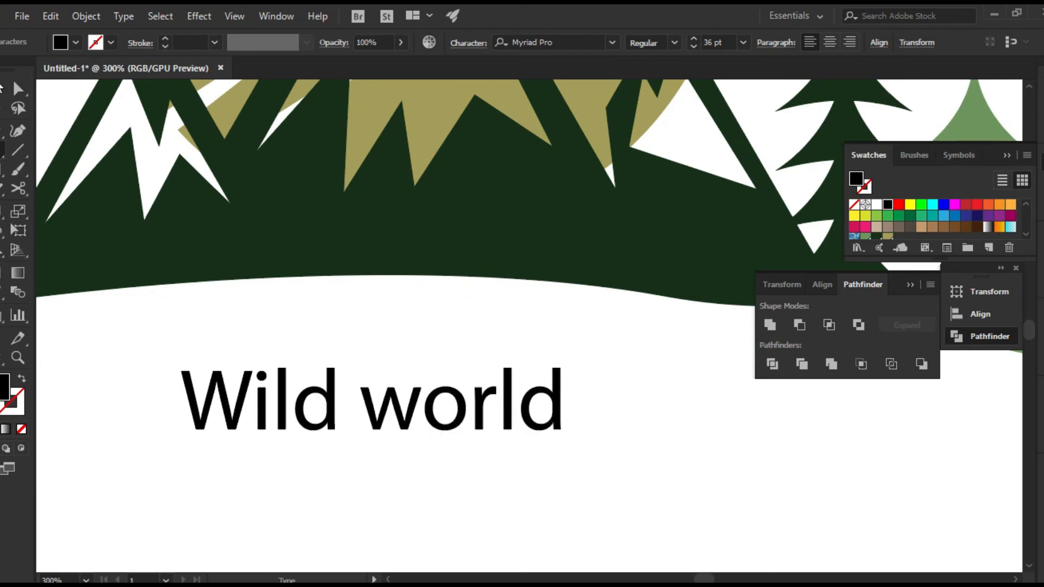
key(Escape)
click(322, 229)
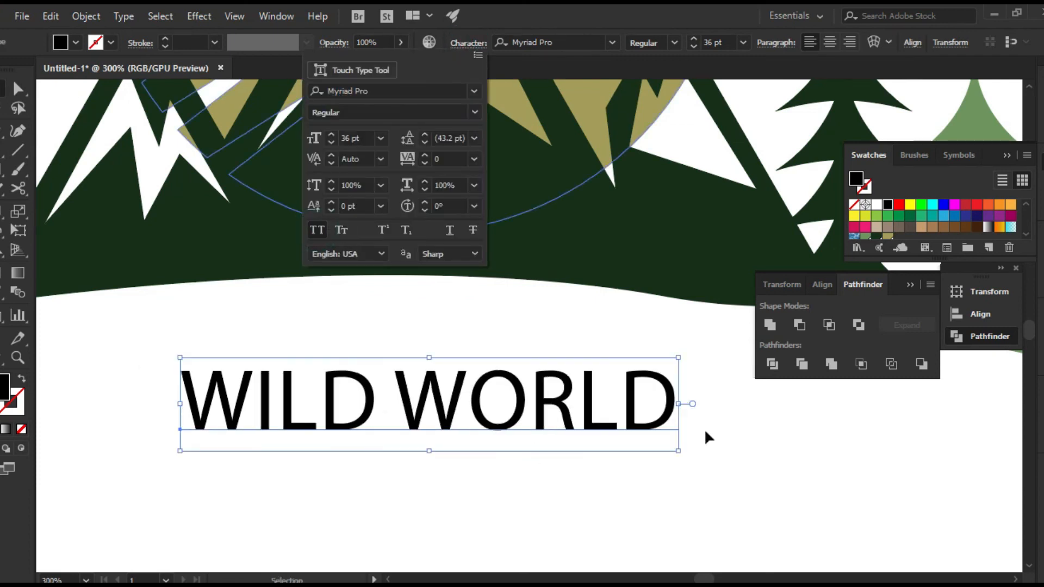
Step: Set the WILD WORLD text in Franklin Gothic Medium and place it below the mountains
drag(457, 338, 474, 228)
click(612, 42)
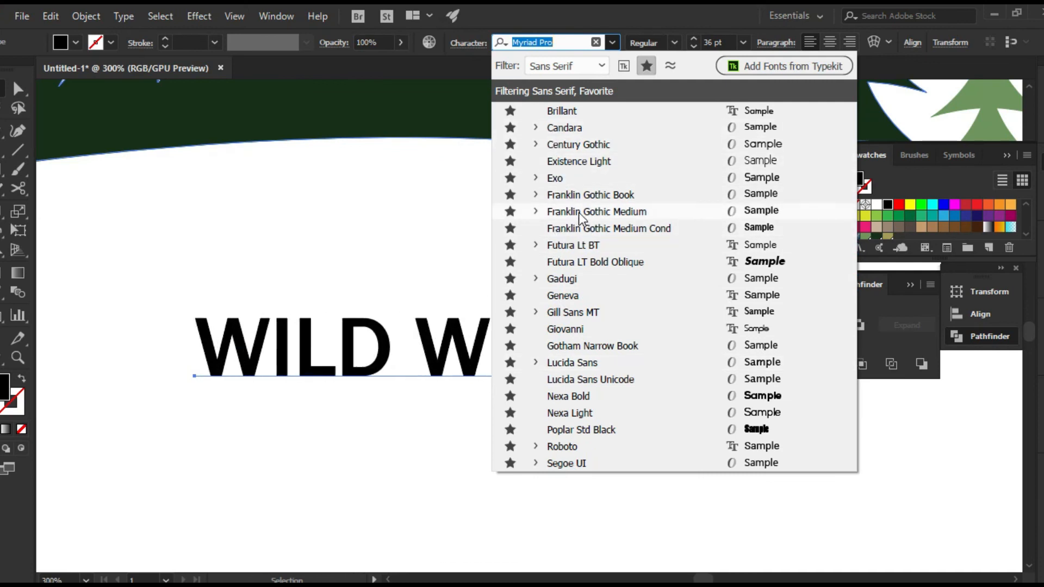
click(536, 211)
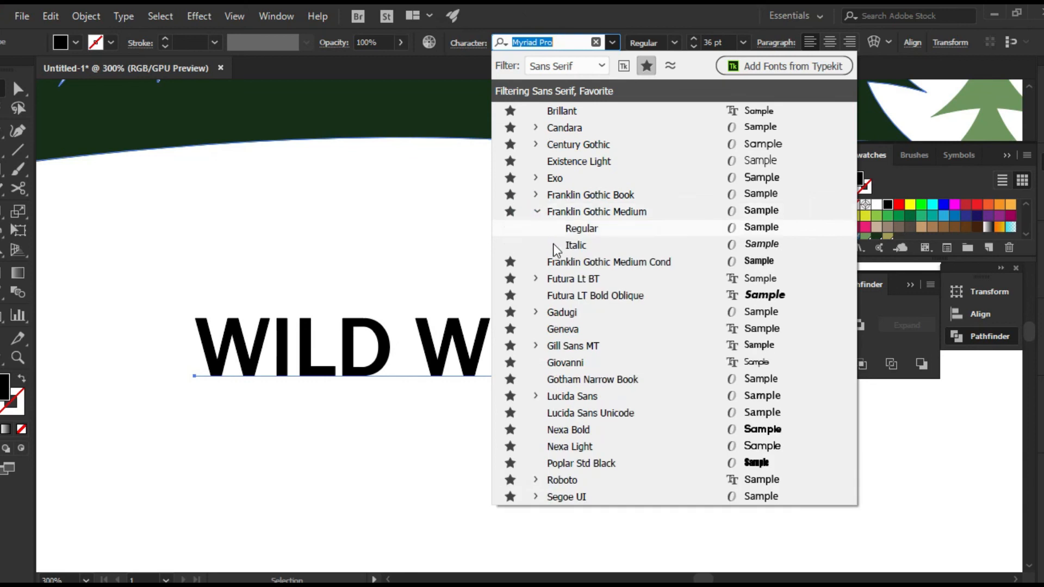
click(573, 215)
click(365, 270)
scroll(457, 267, down, 2)
scroll(527, 266, left, 2)
drag(566, 307, 437, 279)
Step: Set the WILD WORLD text to 60 pt and position it roughly centred below the landscape
click(743, 42)
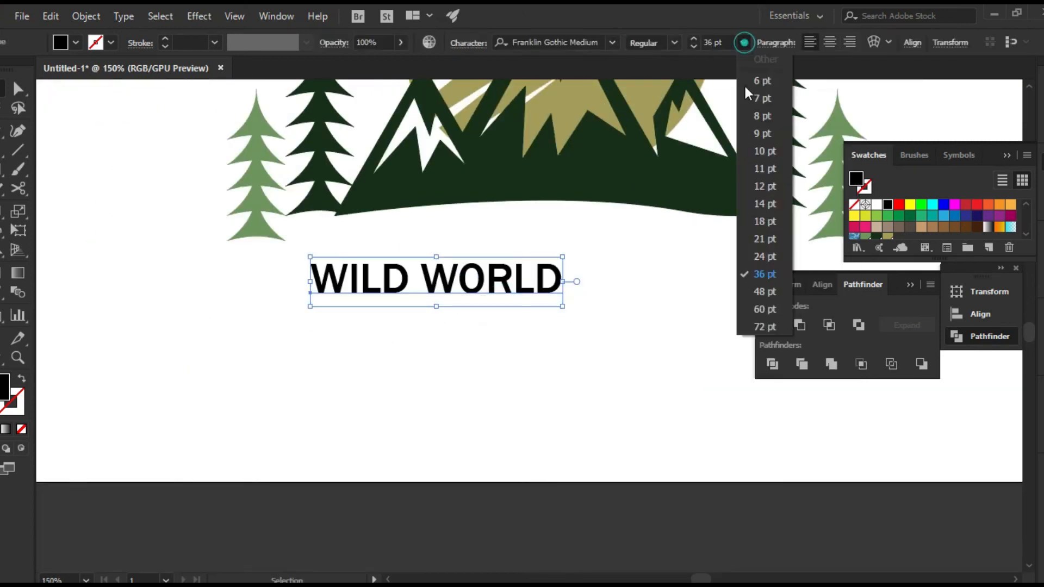
click(759, 310)
click(597, 333)
drag(596, 326, 569, 357)
drag(490, 309, 484, 351)
drag(606, 140, 553, 129)
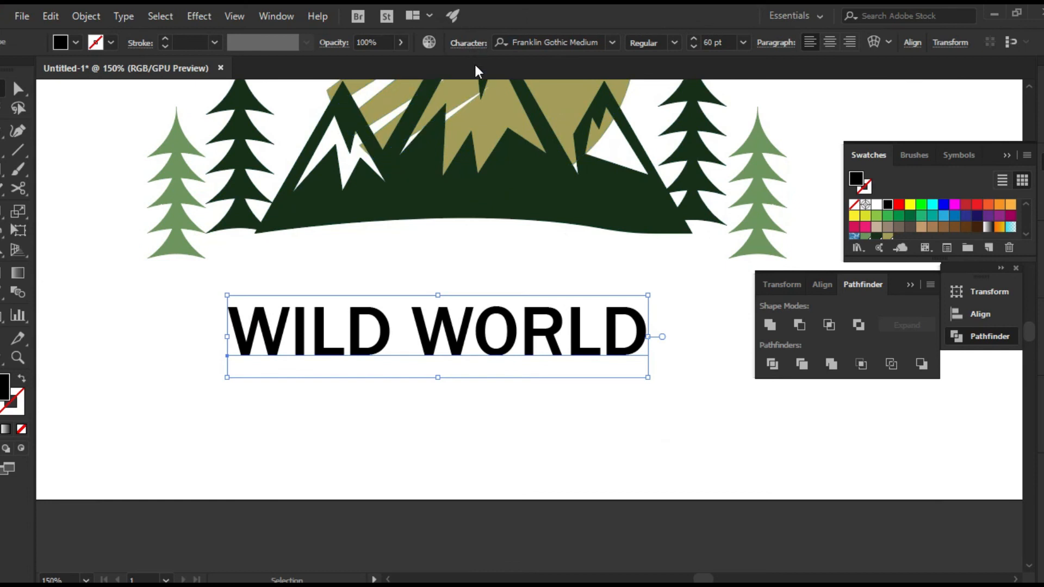
Step: Set the tracking of the WILD WORLD text to 50
key(ctrl+t)
click(889, 235)
click(903, 436)
click(648, 441)
Step: Enlarge the WILD WORLD title to 78 pt and centre it beneath the trees and mountains
drag(566, 375, 489, 420)
drag(411, 396, 370, 383)
click(694, 39)
drag(811, 108, 962, 115)
key(space)
drag(485, 329, 401, 359)
drag(671, 417, 711, 407)
drag(458, 389, 444, 389)
click(585, 451)
drag(537, 412, 567, 425)
Step: Duplicate the WILD WORLD title directly below itself and change the copy to "WORLD LEARN"
click(450, 399)
drag(450, 398, 454, 476)
key(t)
drag(732, 473, 26, 457)
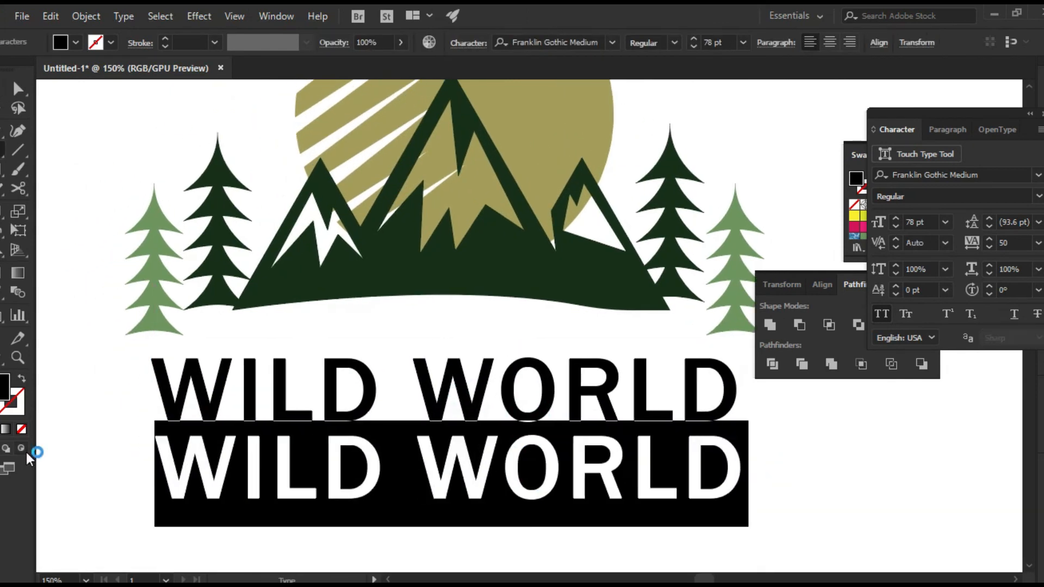
text(WORLD LEARN)
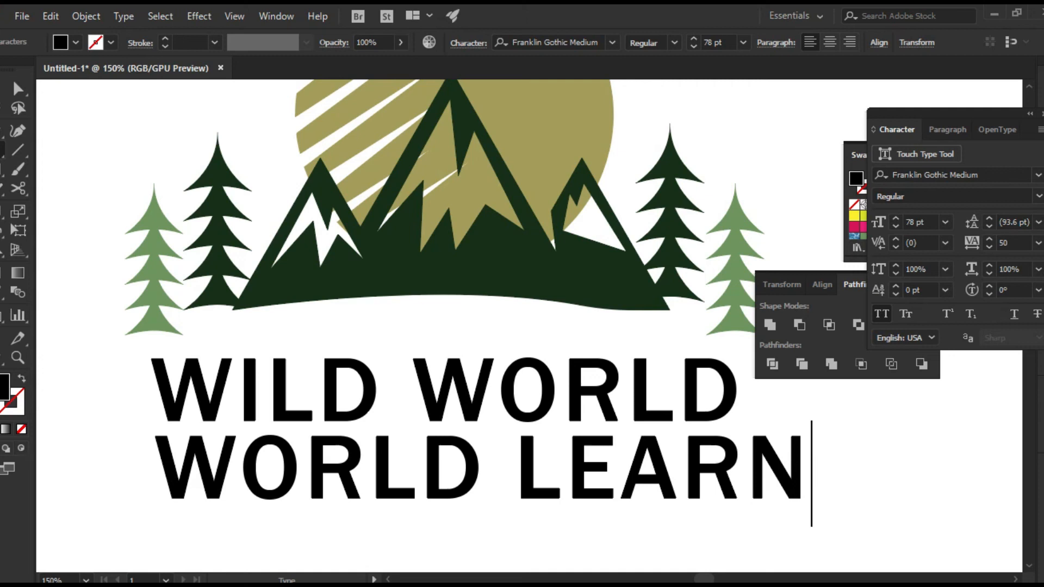
key(Escape)
Step: Reduce the WORLD LEARN line to 31 pt, set its tracking to 200 and move it to the middle below the title
click(742, 43)
click(762, 238)
drag(261, 497, 426, 469)
click(1038, 243)
click(1026, 496)
click(626, 464)
drag(625, 464, 655, 355)
click(480, 345)
click(492, 404)
Step: Move the WORLD LEARN line closer to the title and align both text lines by their horizontal centres
key(ctrl+0)
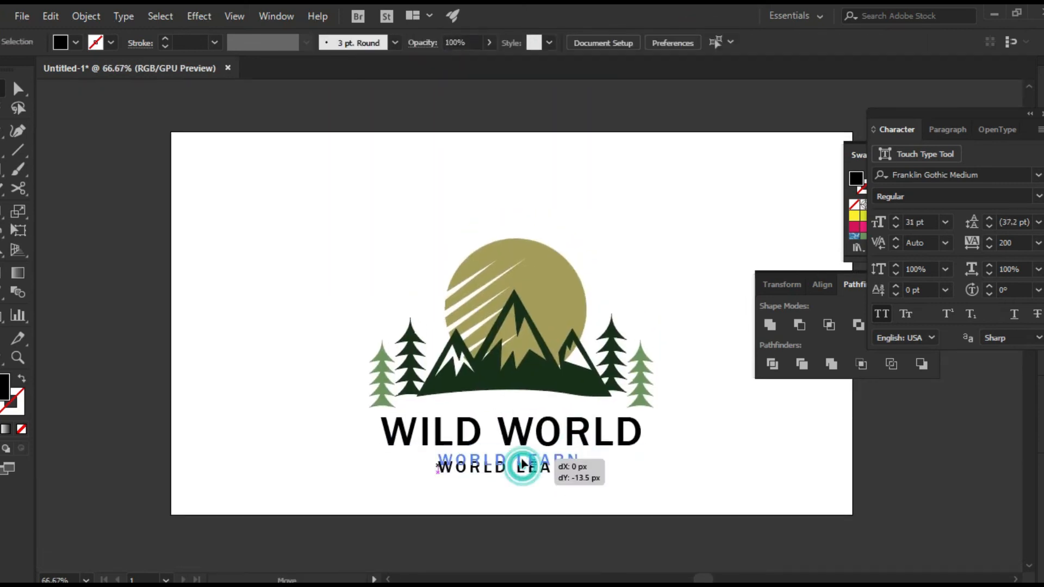
drag(522, 462, 522, 456)
drag(1018, 127, 832, 73)
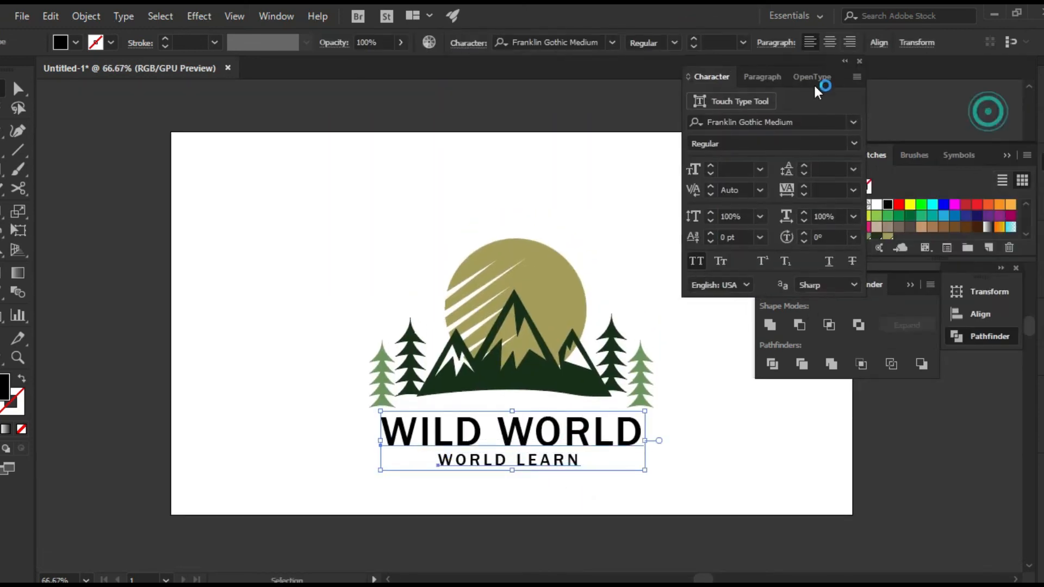
click(823, 284)
click(692, 455)
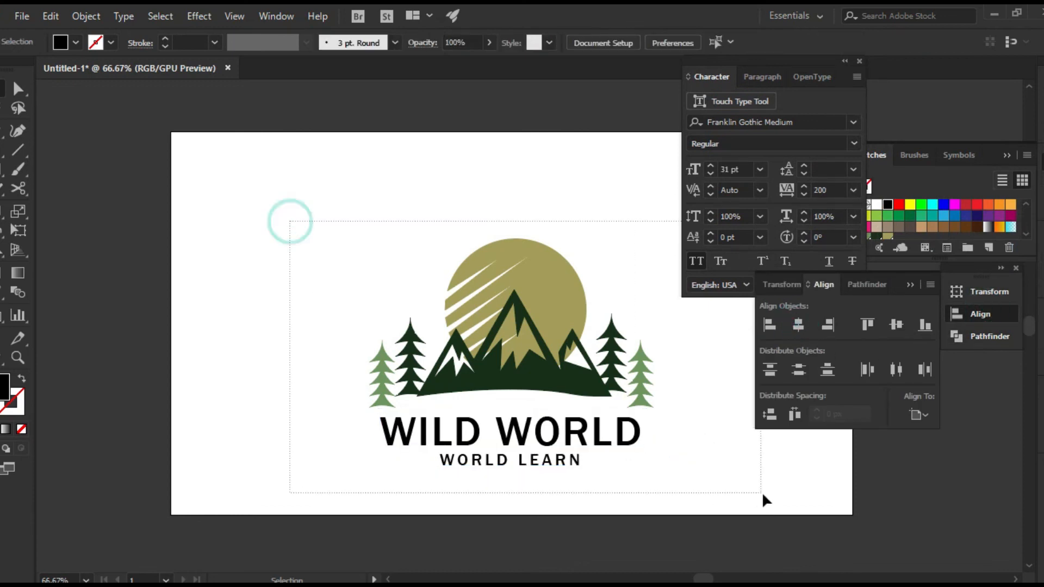